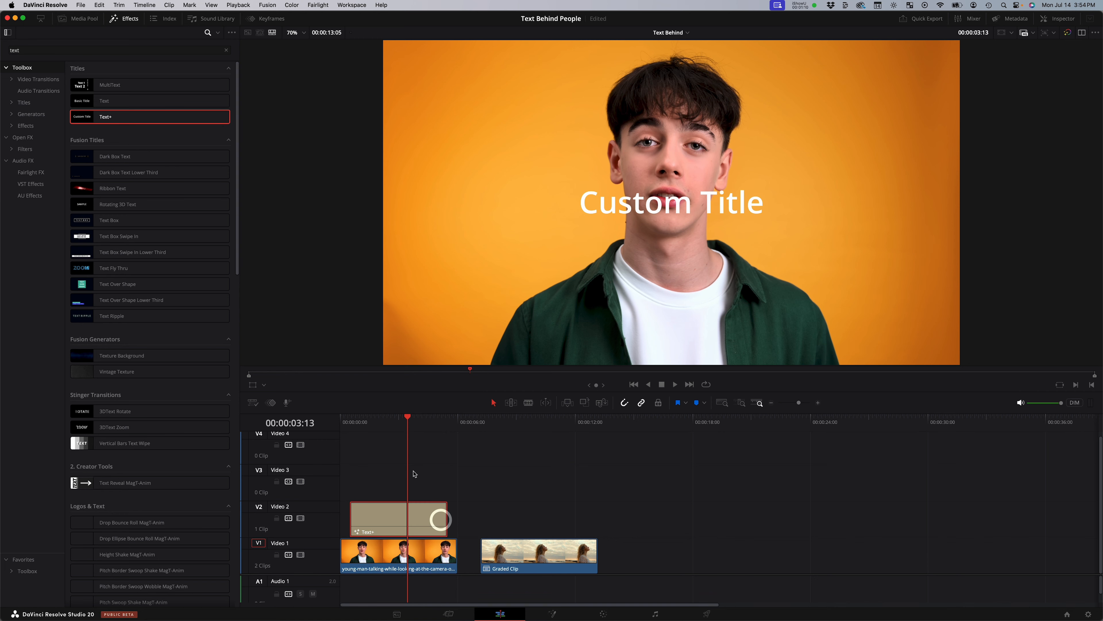
Step: Replace the Text+ title's wording on Video 2 with "TEXT BEHIND"
{"action": "left_click", "coordinate": [129, 19]}
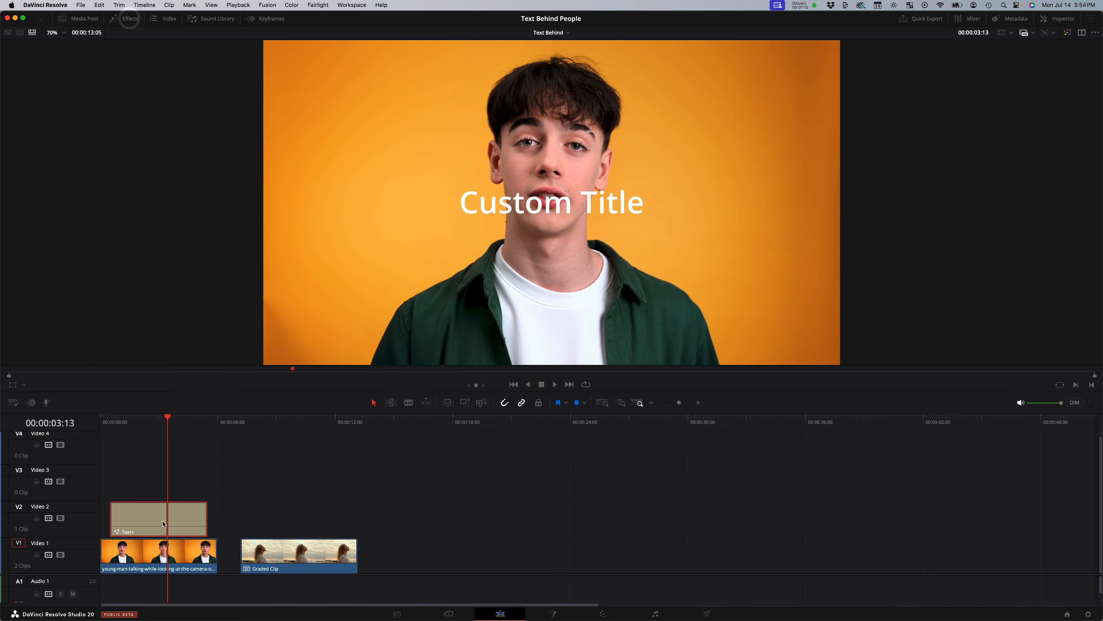
{"action": "left_click", "coordinate": [150, 513]}
{"action": "left_click", "coordinate": [1058, 19]}
{"action": "left_click_drag", "start_coordinate": [963, 125], "coordinate": [914, 125]}
{"action": "type", "text": "T"}
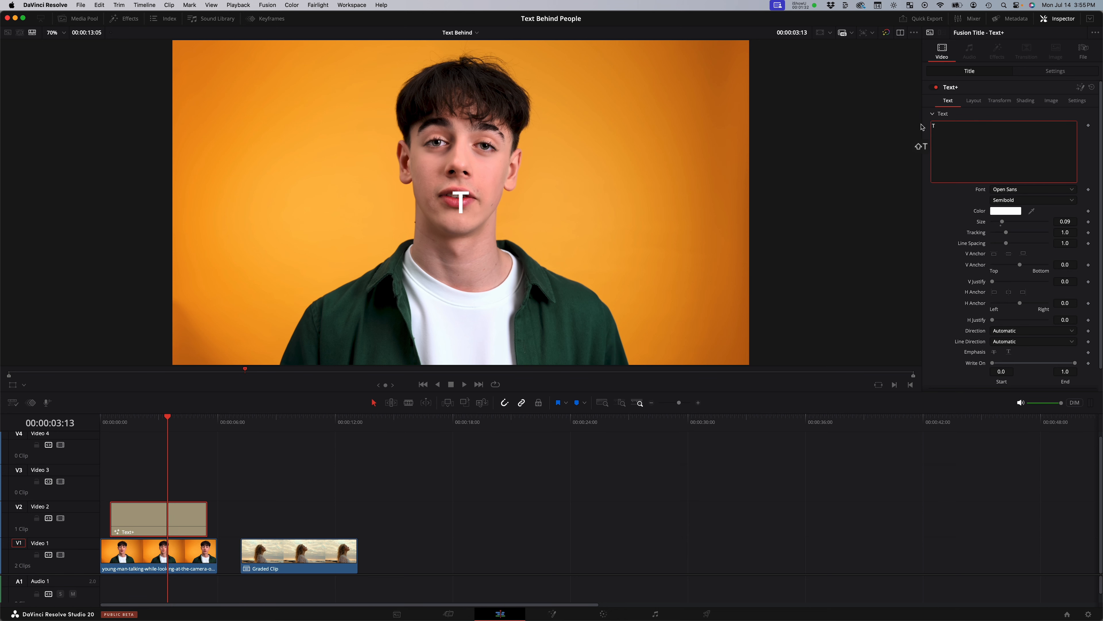
{"action": "type", "text": "EXT BEHIND"}
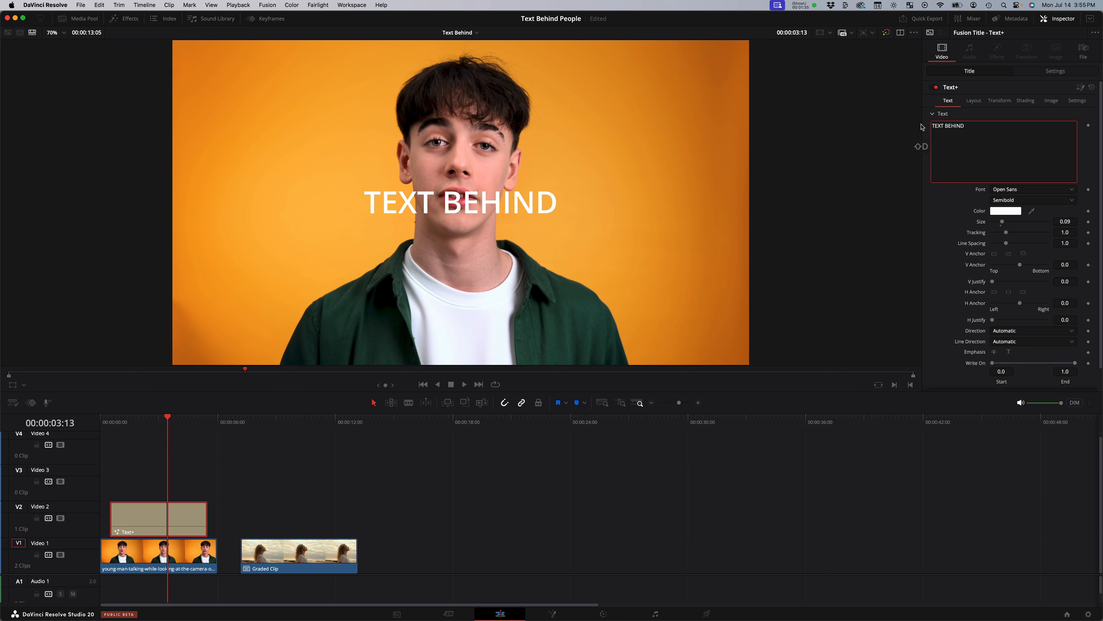
{"action": "key", "text": "Caps_Lock"}
Step: Set the title's font to CMG Sans Black Italic and its size to about 0.1969
{"action": "left_click", "coordinate": [1033, 190]}
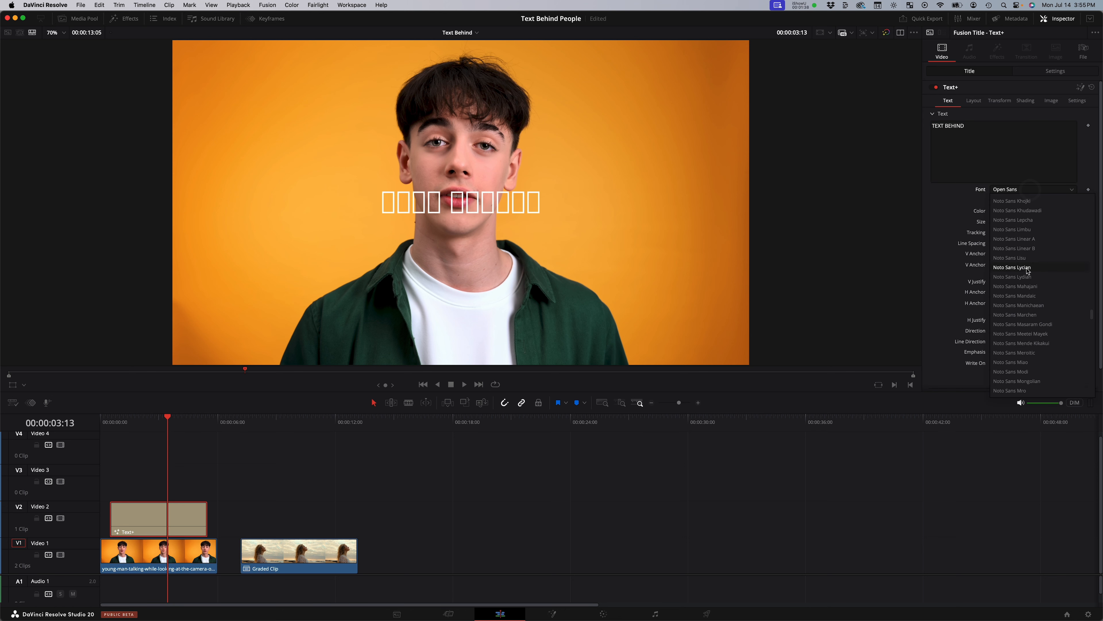
{"action": "left_click", "coordinate": [990, 232]}
{"action": "left_click_drag", "start_coordinate": [1003, 221], "coordinate": [1014, 225]}
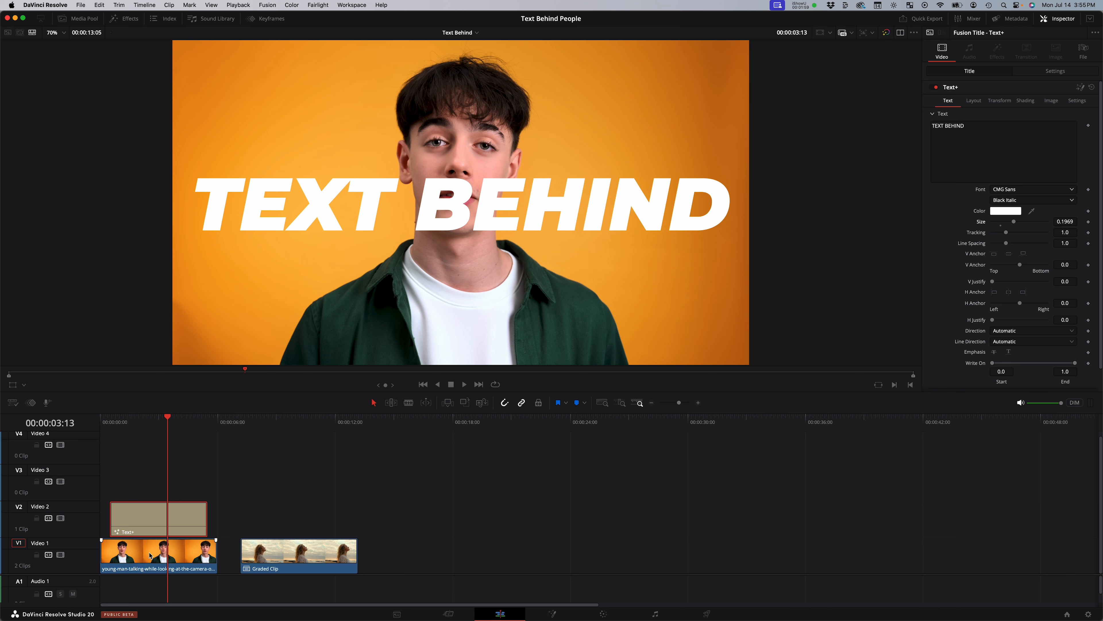
Step: Duplicate the talking man clip from Video 1 onto Video 3 above the title and switch to the Color page
{"action": "left_click_drag", "start_coordinate": [148, 554], "coordinate": [148, 475]}
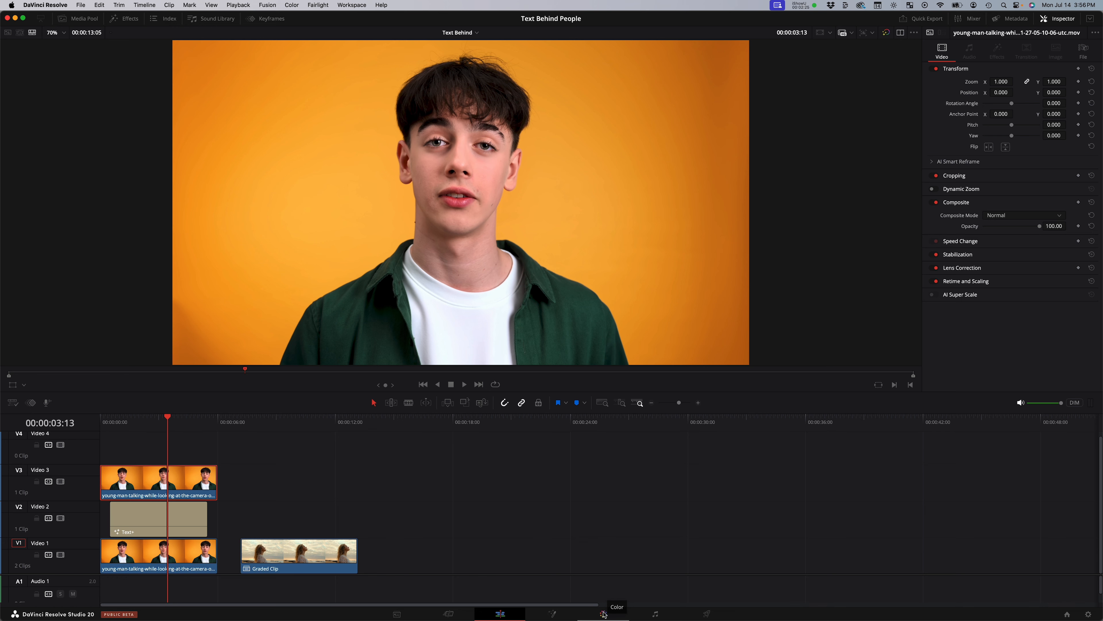
{"action": "left_click", "coordinate": [604, 613]}
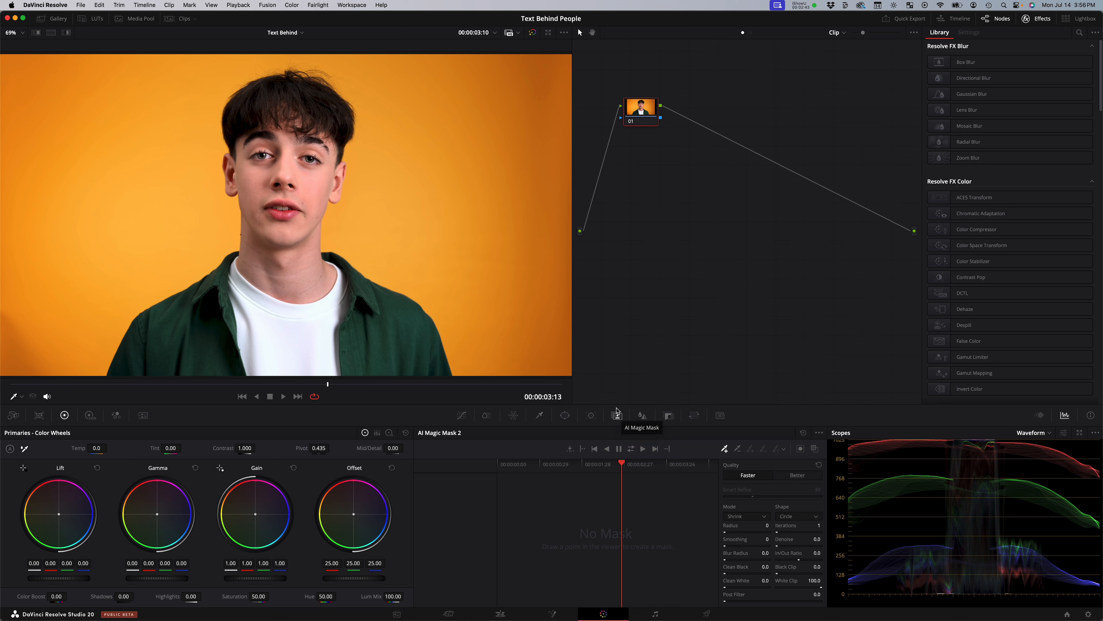
Step: Place AI Magic Mask points on the man's hair, face and white shirt, with the mask overlay turned on
{"action": "left_click", "coordinate": [725, 449]}
{"action": "left_click", "coordinate": [290, 113]}
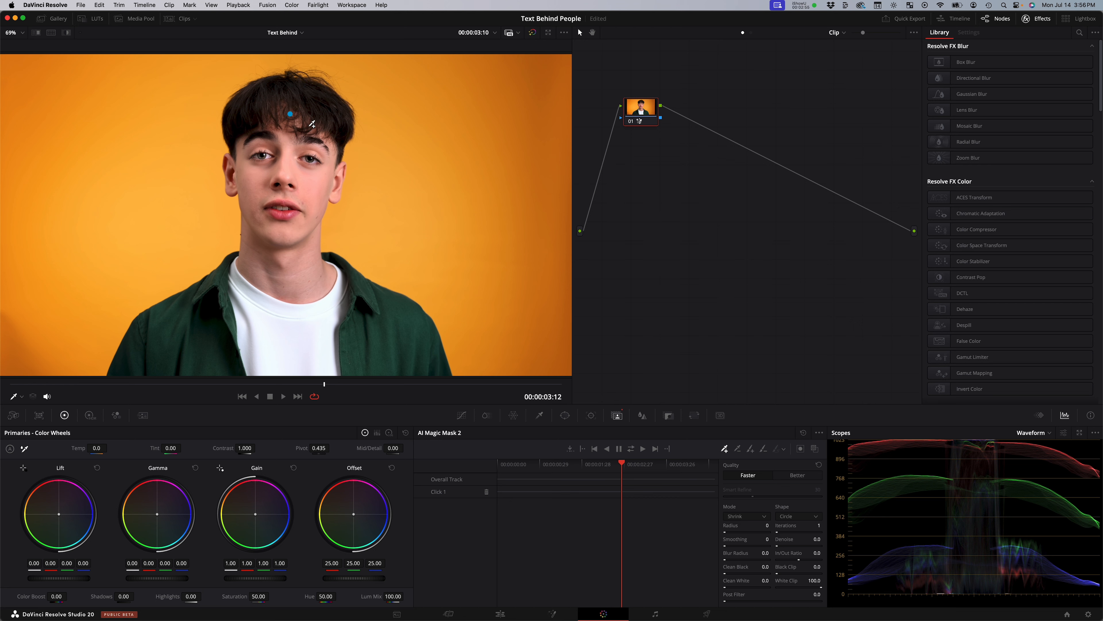
{"action": "left_click", "coordinate": [815, 450]}
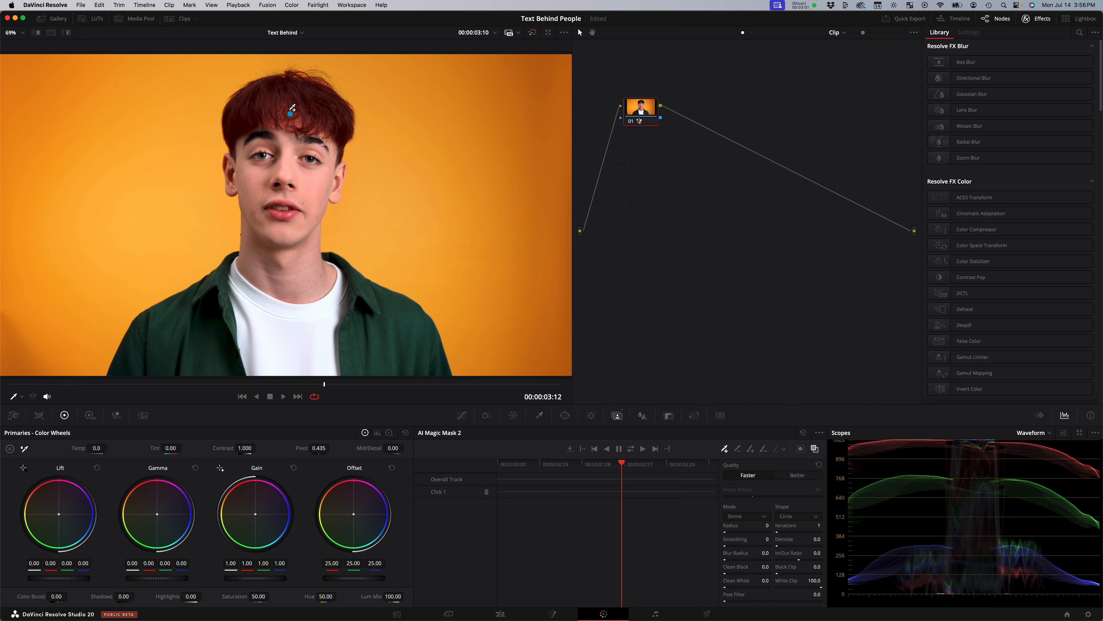
{"action": "left_click", "coordinate": [283, 204]}
{"action": "left_click", "coordinate": [277, 351]}
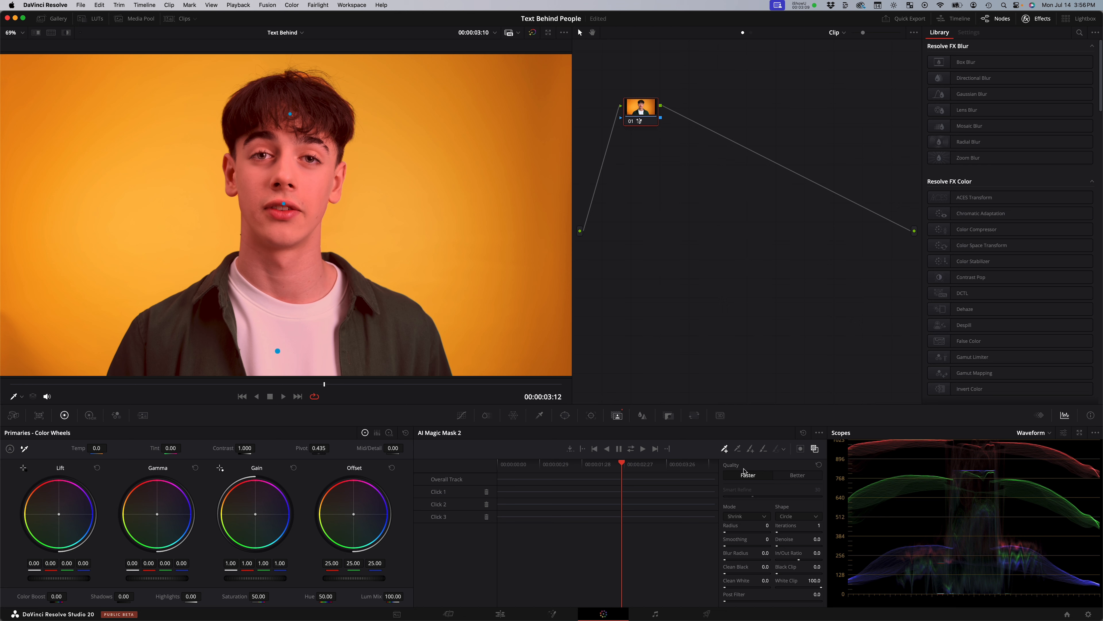
Step: Set the Magic Mask quality to Better and track the mask forward and backward through the clip
{"action": "left_click", "coordinate": [795, 479]}
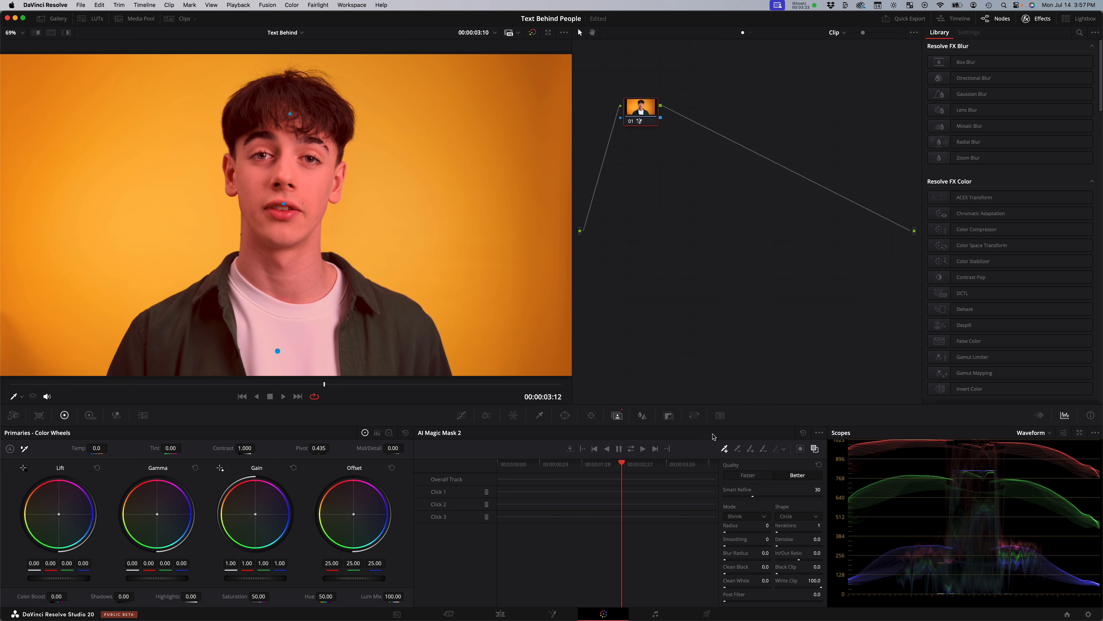
{"action": "left_click", "coordinate": [631, 451]}
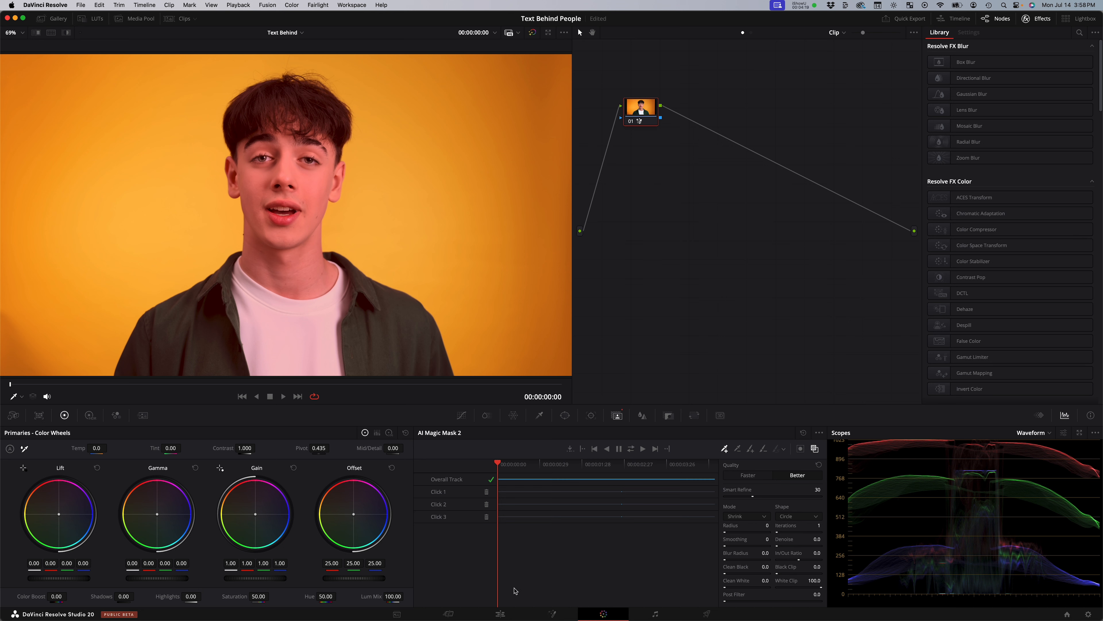
Step: Check the composite on the Edit page at 00:00:02:11
{"action": "left_click", "coordinate": [500, 614]}
{"action": "left_click", "coordinate": [146, 421]}
{"action": "left_click_drag", "start_coordinate": [146, 421], "coordinate": [147, 422]}
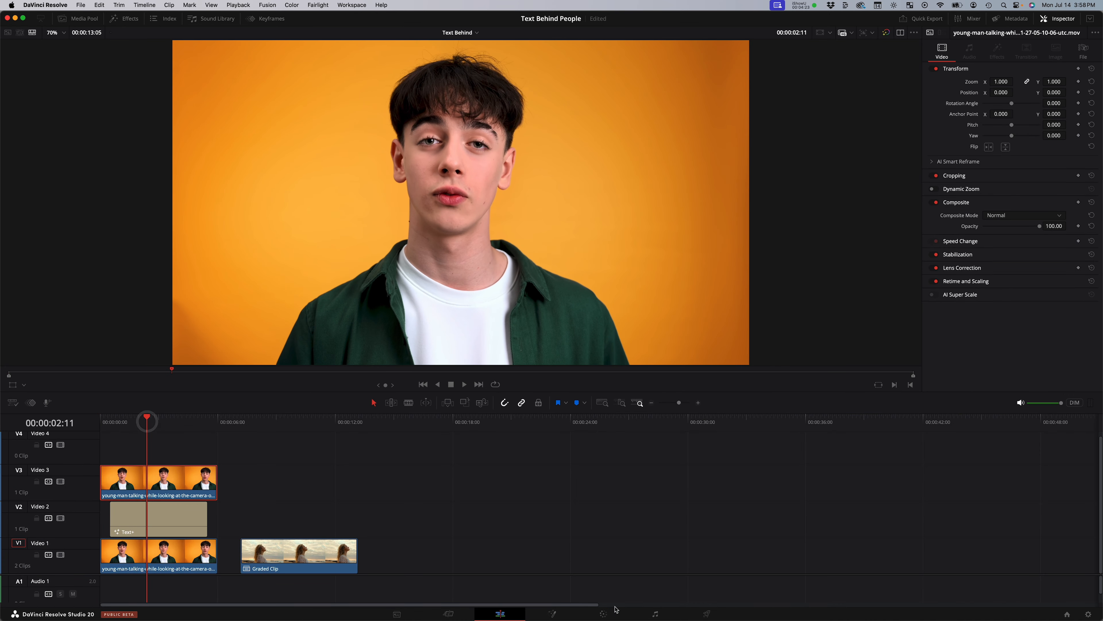
Step: Add an alpha output to the clip's node graph on the Color page and connect node 01's alpha to it
{"action": "left_click", "coordinate": [604, 614]}
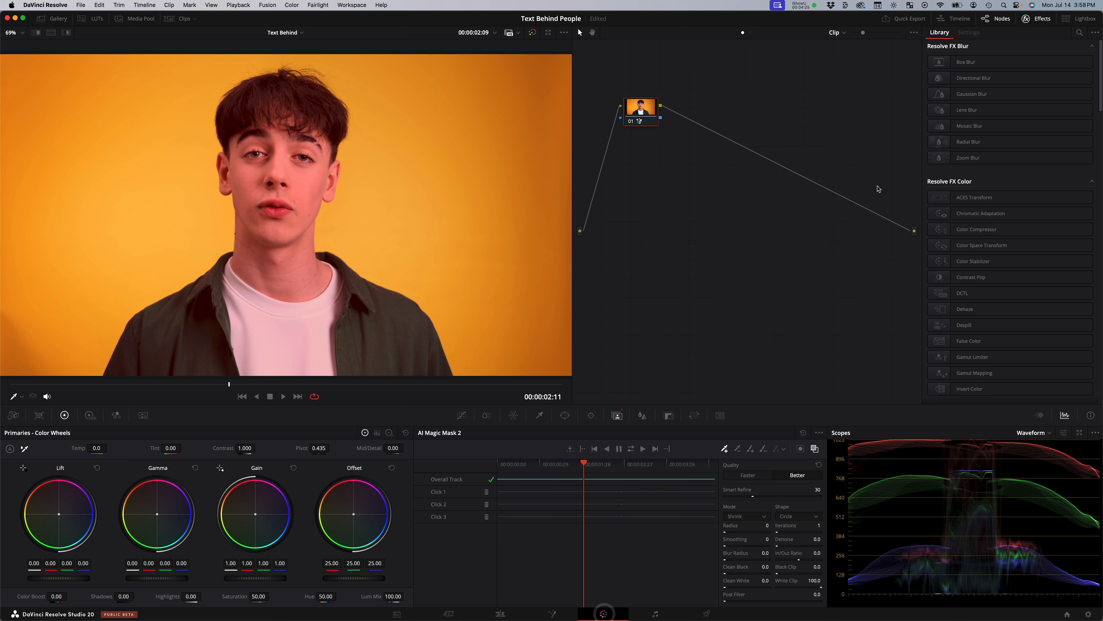
{"action": "right_click", "coordinate": [903, 247]}
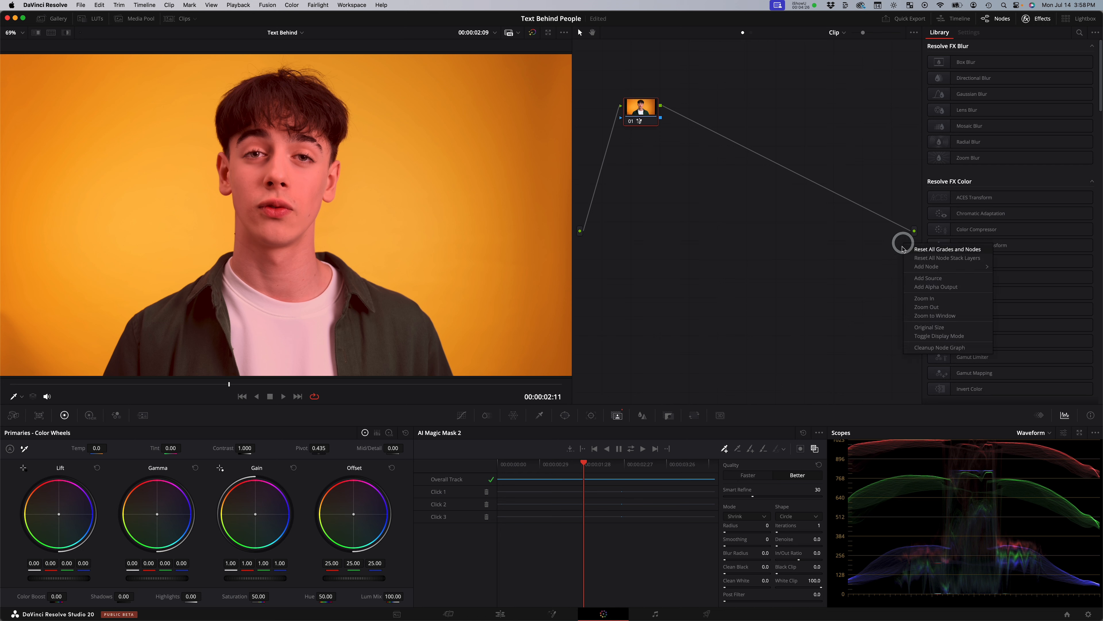
{"action": "left_click", "coordinate": [927, 288]}
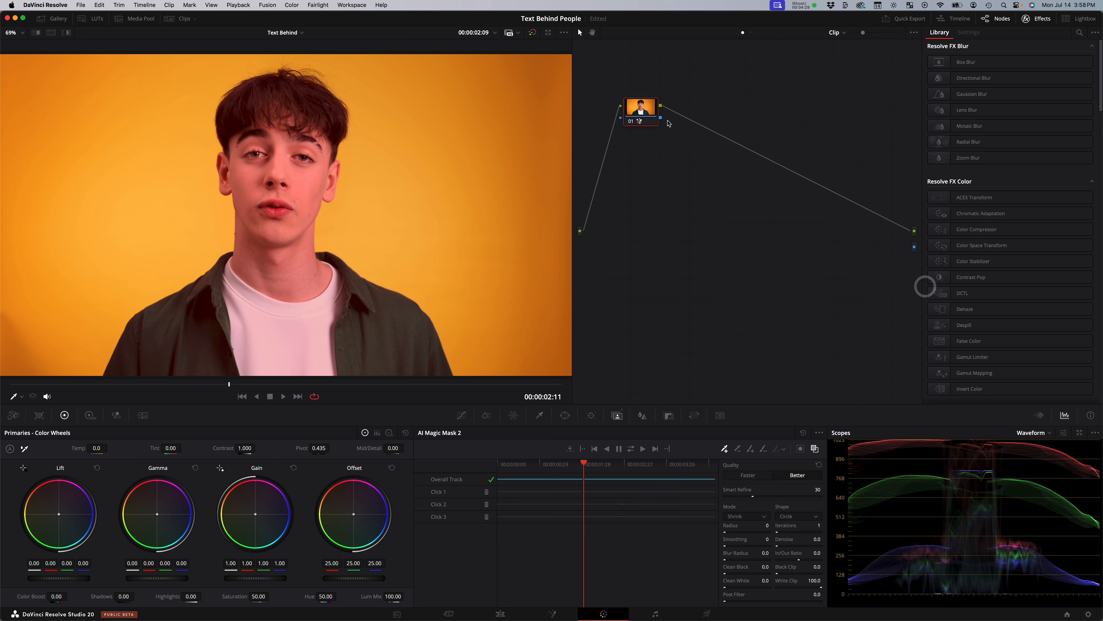
{"action": "left_click_drag", "start_coordinate": [661, 117], "coordinate": [914, 246]}
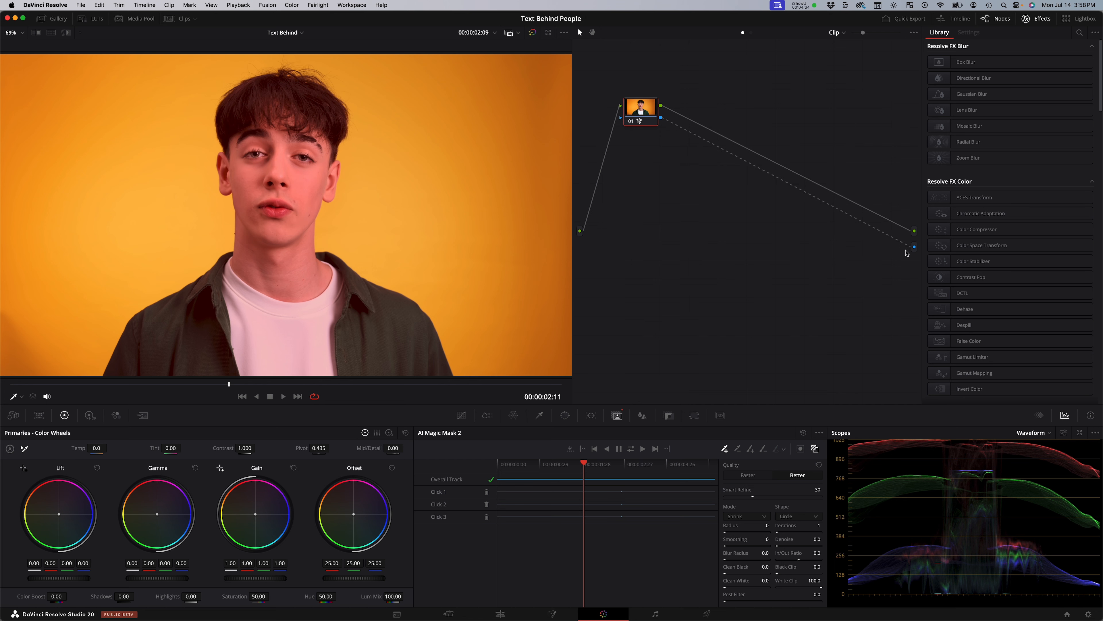
Step: Play back the text-behind effect from near the timeline start on the Edit page
{"action": "left_click", "coordinate": [499, 611]}
{"action": "left_click_drag", "start_coordinate": [152, 425], "coordinate": [109, 419]}
{"action": "key", "text": "space"}
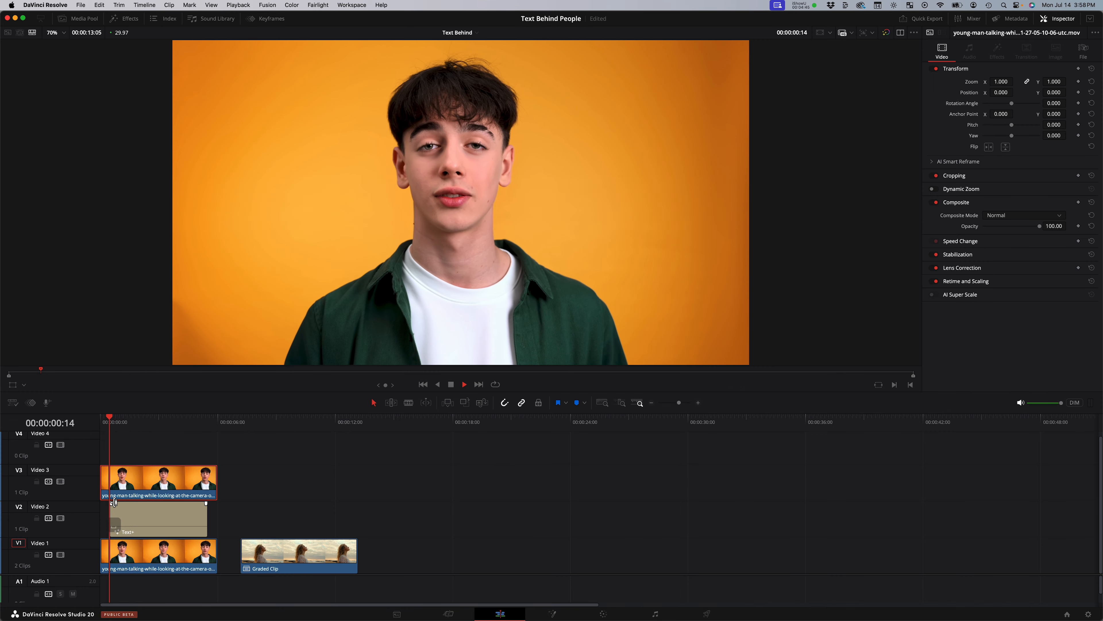
Step: Add a fade-in of about 18 frames and a fade-out to the Text+ title clip
{"action": "left_click_drag", "start_coordinate": [113, 504], "coordinate": [123, 506]}
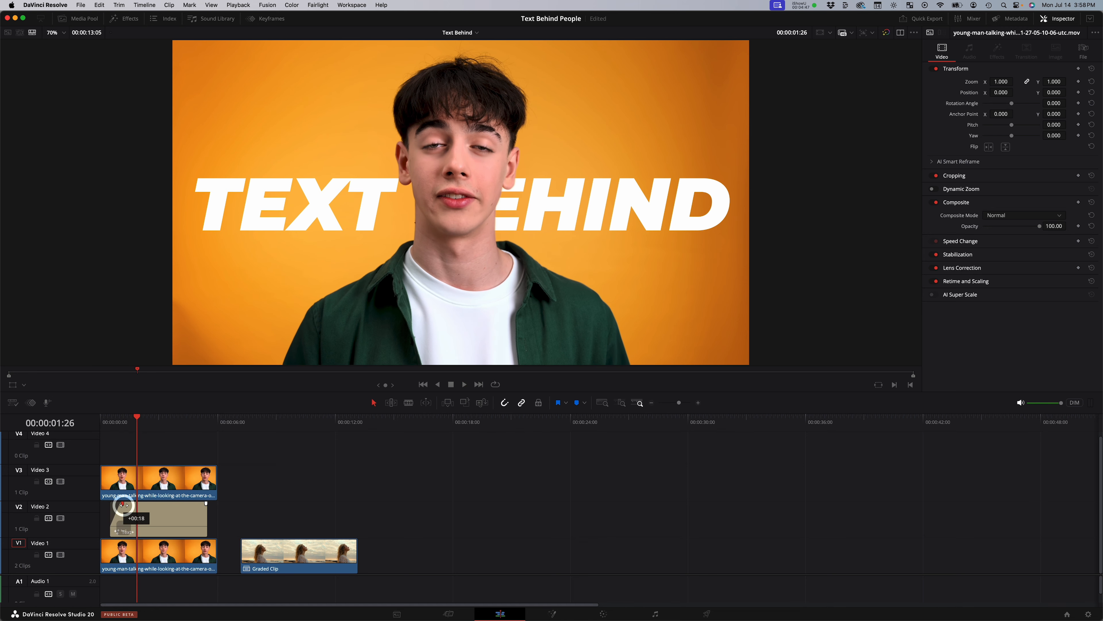
{"action": "left_click_drag", "start_coordinate": [206, 503], "coordinate": [192, 503]}
Step: Play back the faded title behind the man from the beginning, and scrub back to 00:00:03:05
{"action": "left_click_drag", "start_coordinate": [117, 424], "coordinate": [97, 423]}
{"action": "key", "text": "space"}
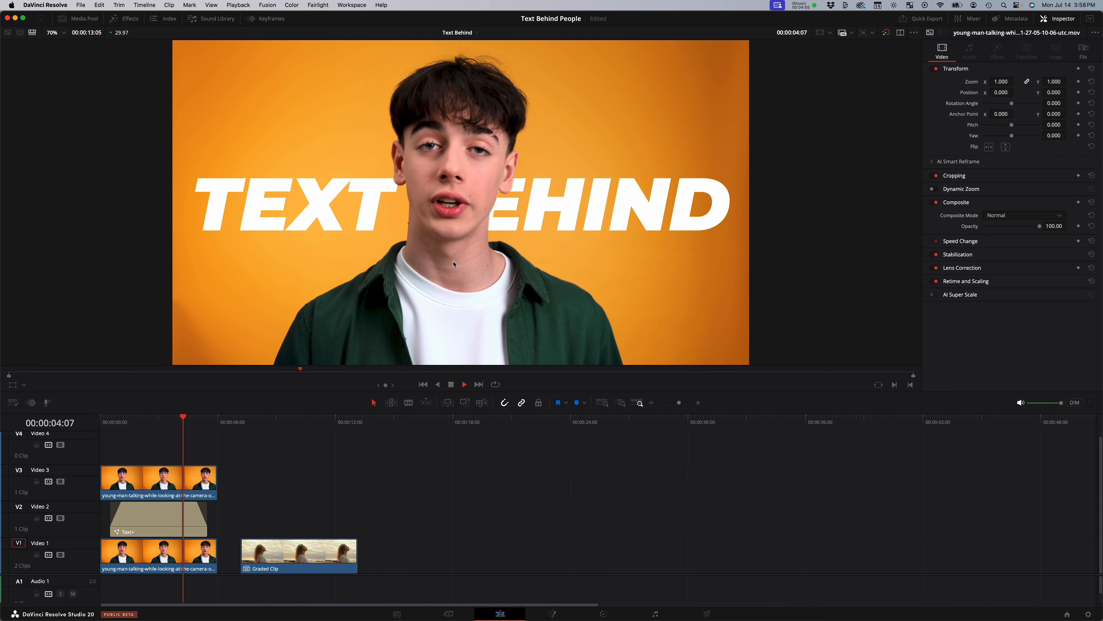
{"action": "left_click", "coordinate": [228, 442]}
{"action": "left_click_drag", "start_coordinate": [224, 421], "coordinate": [163, 426]}
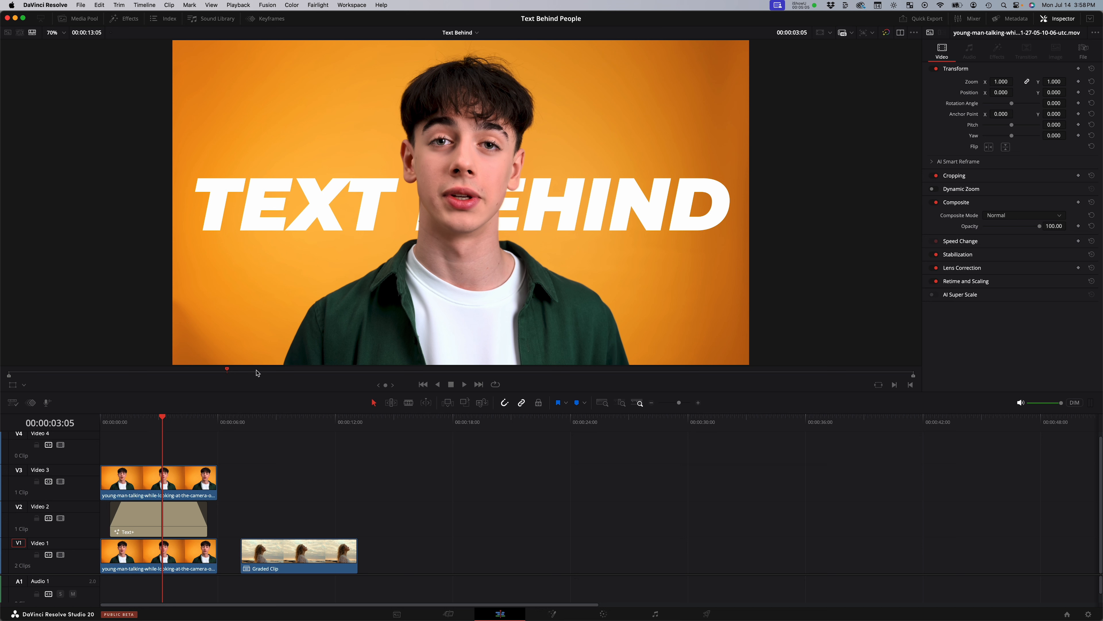
Step: Review the woman's Graded Clip by playing it through, and save the project
{"action": "left_click", "coordinate": [240, 420]}
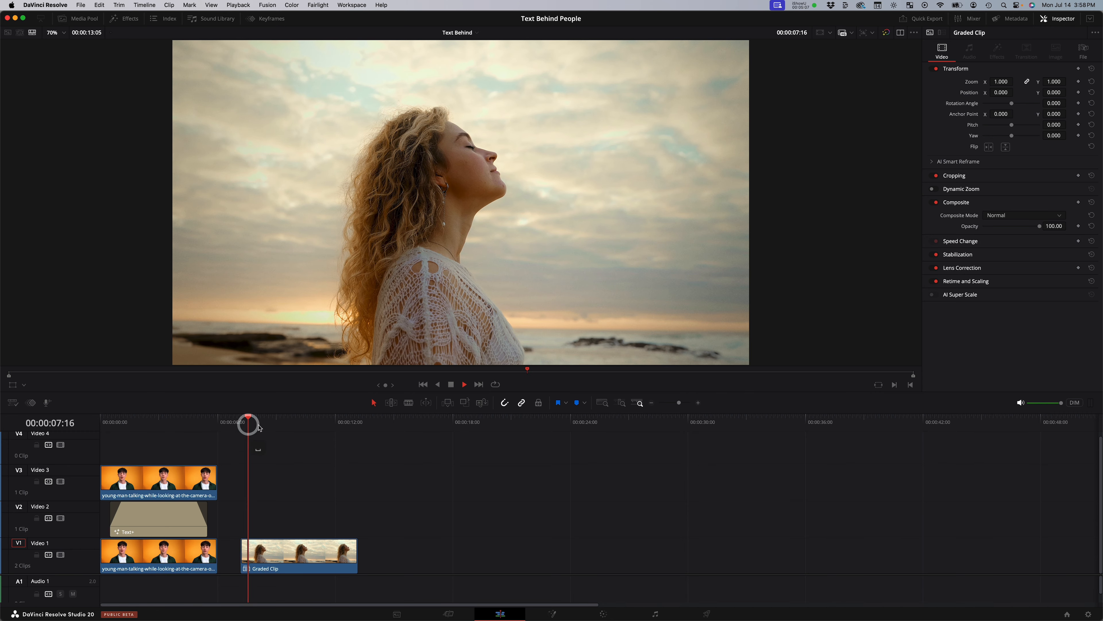
{"action": "key", "text": "space"}
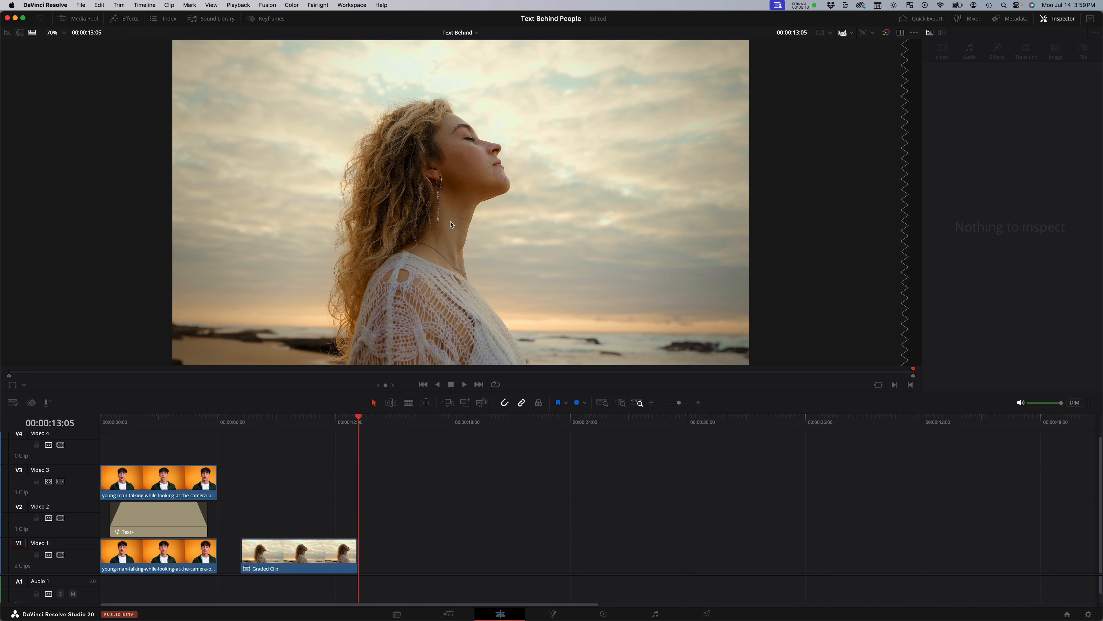
{"action": "left_click_drag", "start_coordinate": [343, 423], "coordinate": [264, 443]}
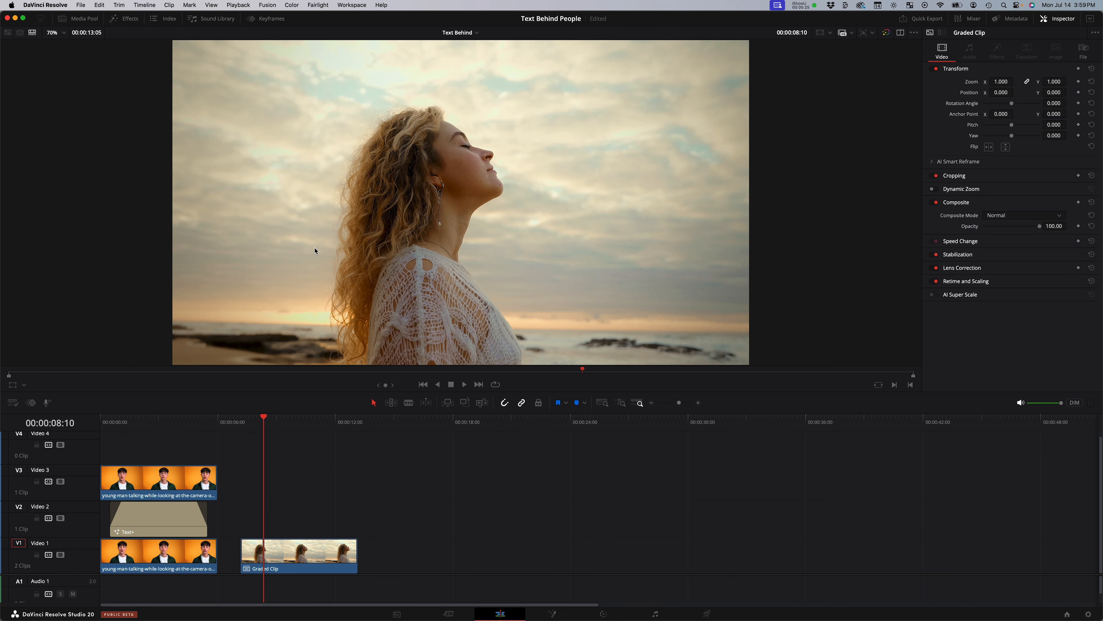
{"action": "key", "text": "super+s"}
Step: Duplicate the Graded Clip onto Video 2 directly above the original and disable the Video 2 track
{"action": "left_click", "coordinate": [271, 421]}
{"action": "left_click_drag", "start_coordinate": [293, 558], "coordinate": [292, 520]}
{"action": "left_click", "coordinate": [60, 518]}
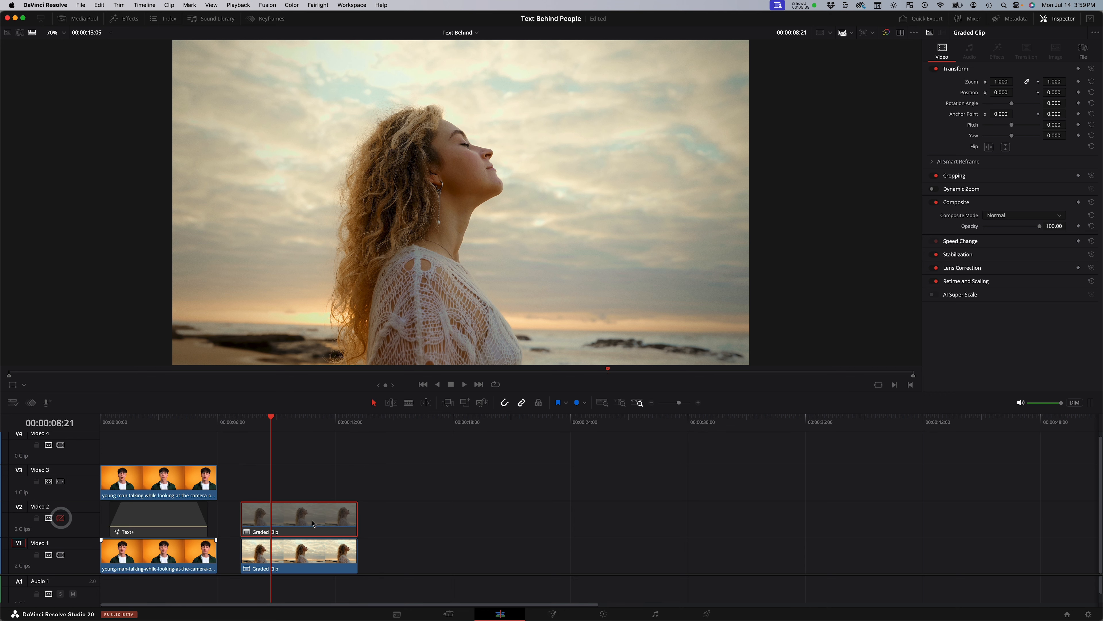
Step: Open the Graded Clip on Video 1 in the Fusion page
{"action": "left_click", "coordinate": [281, 560]}
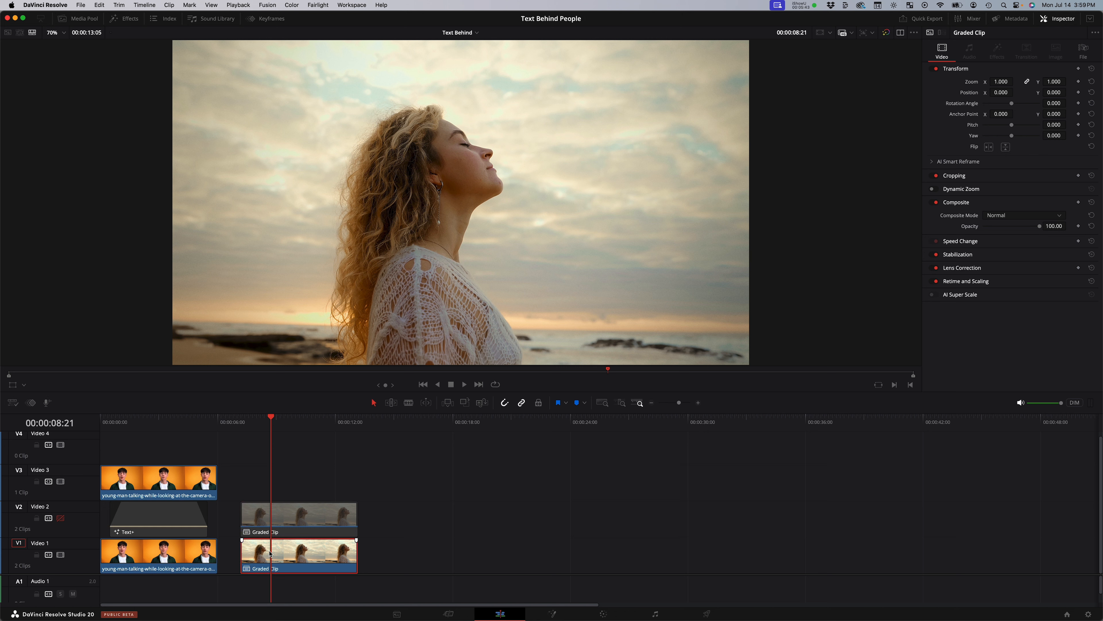
{"action": "right_click", "coordinate": [278, 554]}
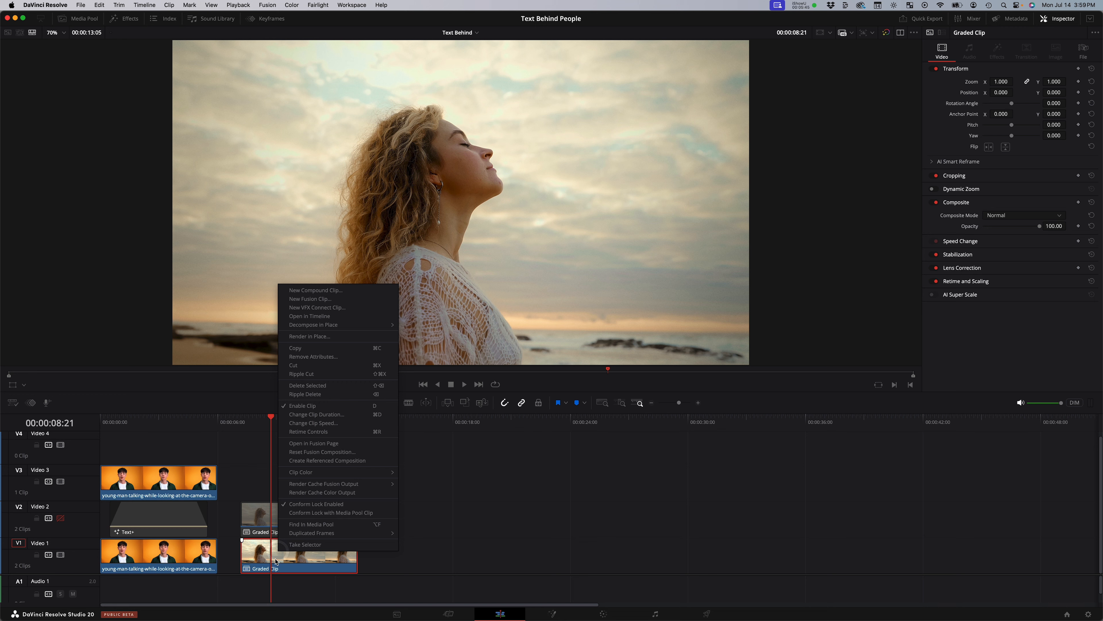
{"action": "left_click", "coordinate": [316, 444]}
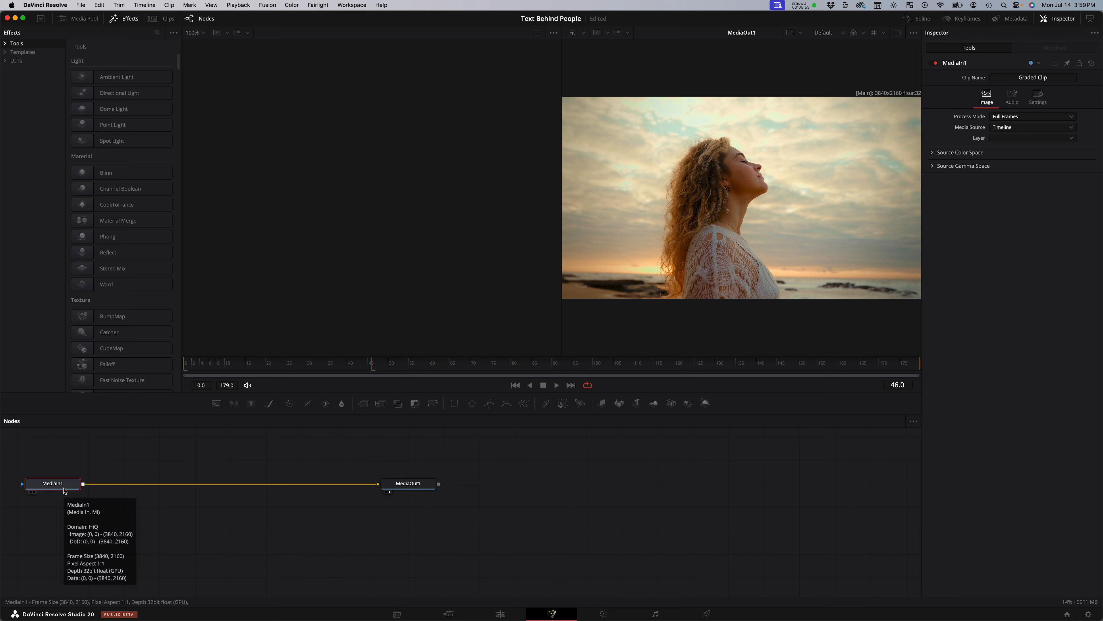
Step: Add a Tracker node between MediaIn1 and MediaOut1
{"action": "key", "text": "shift+space"}
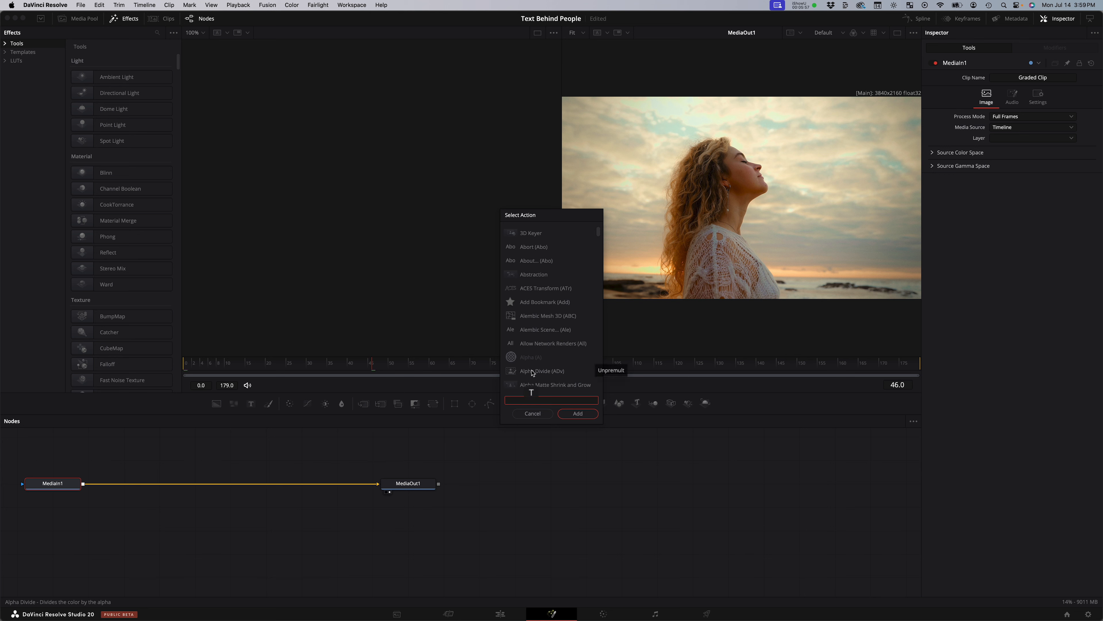
{"action": "type", "text": "tra"}
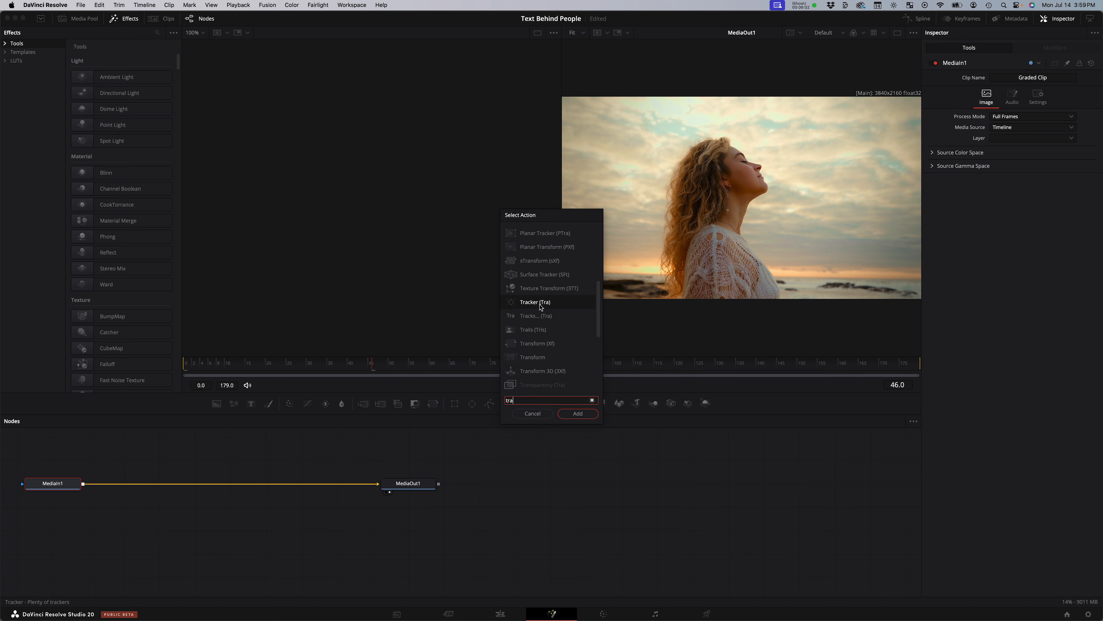
{"action": "left_click", "coordinate": [578, 413]}
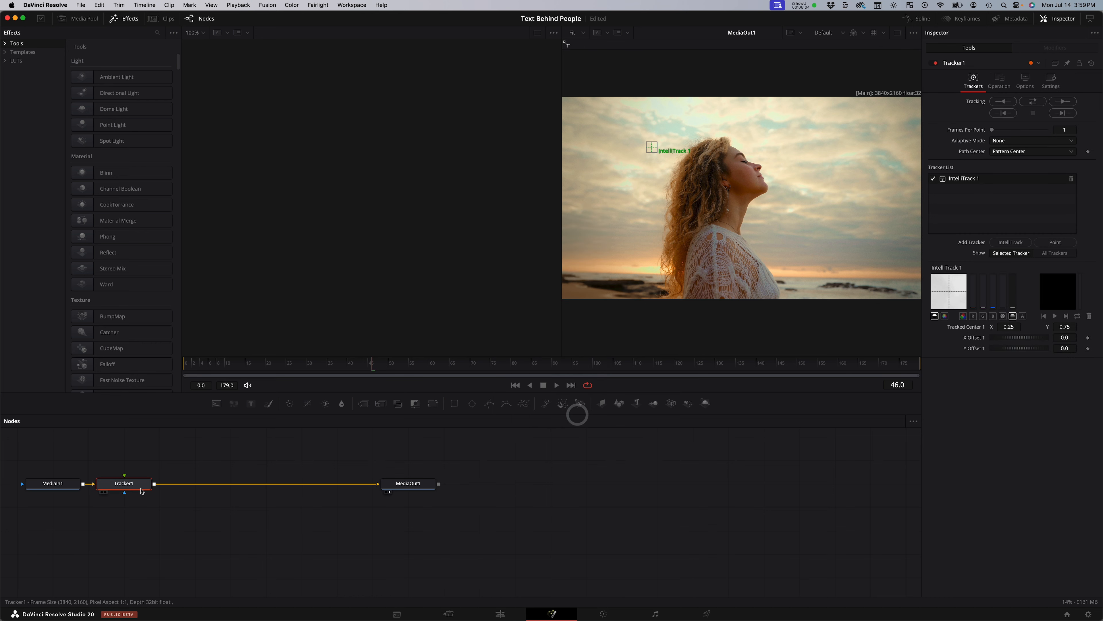
Step: Place IntelliTrack 1 on the rocks in the image's lower-left corner at frame 0 and track forward through the clip
{"action": "left_click_drag", "start_coordinate": [373, 366], "coordinate": [168, 369]}
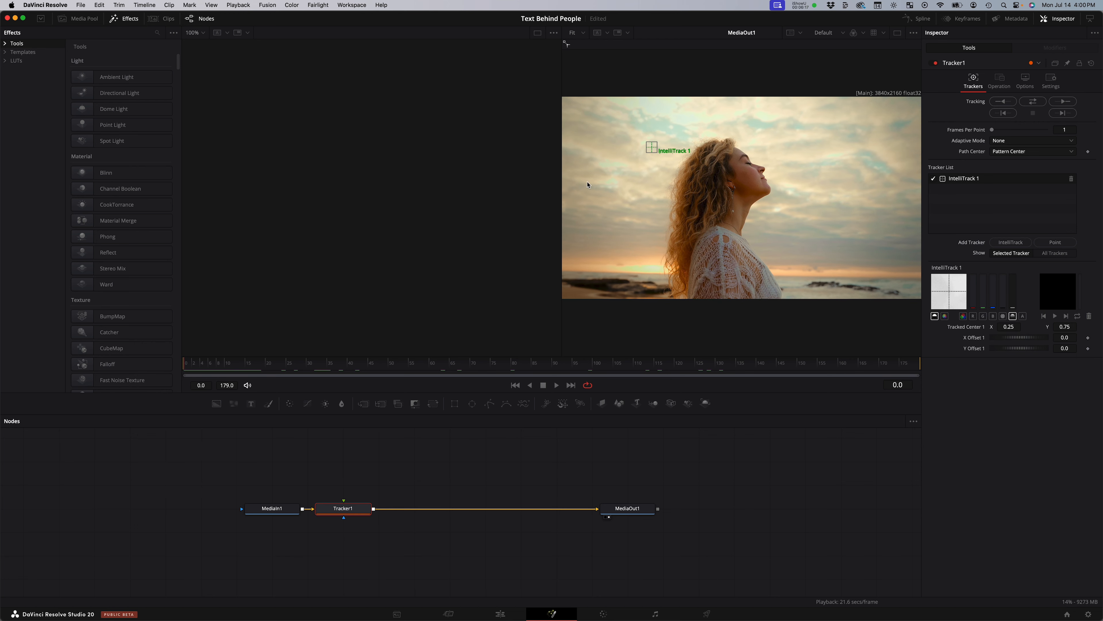
{"action": "left_click", "coordinate": [641, 183]}
{"action": "left_click_drag", "start_coordinate": [641, 183], "coordinate": [574, 289]}
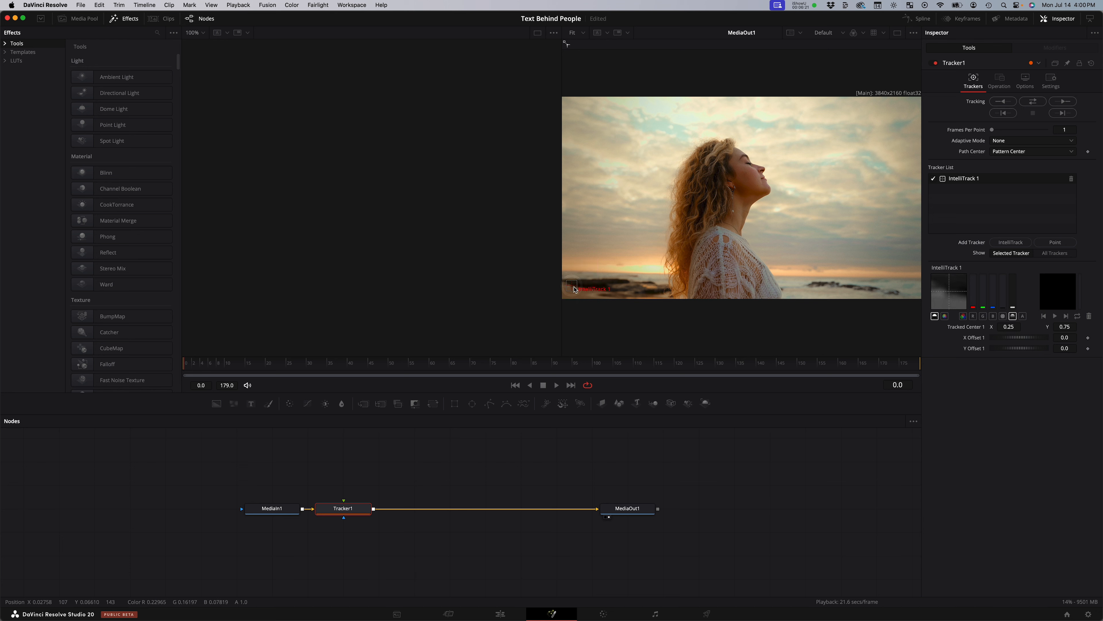
{"action": "mouse_move", "coordinate": [185, 364]}
{"action": "left_mouse_down"}
{"action": "mouse_move", "coordinate": [953, 380]}
{"action": "mouse_move", "coordinate": [616, 365]}
{"action": "mouse_move", "coordinate": [178, 367]}
{"action": "left_mouse_up"}
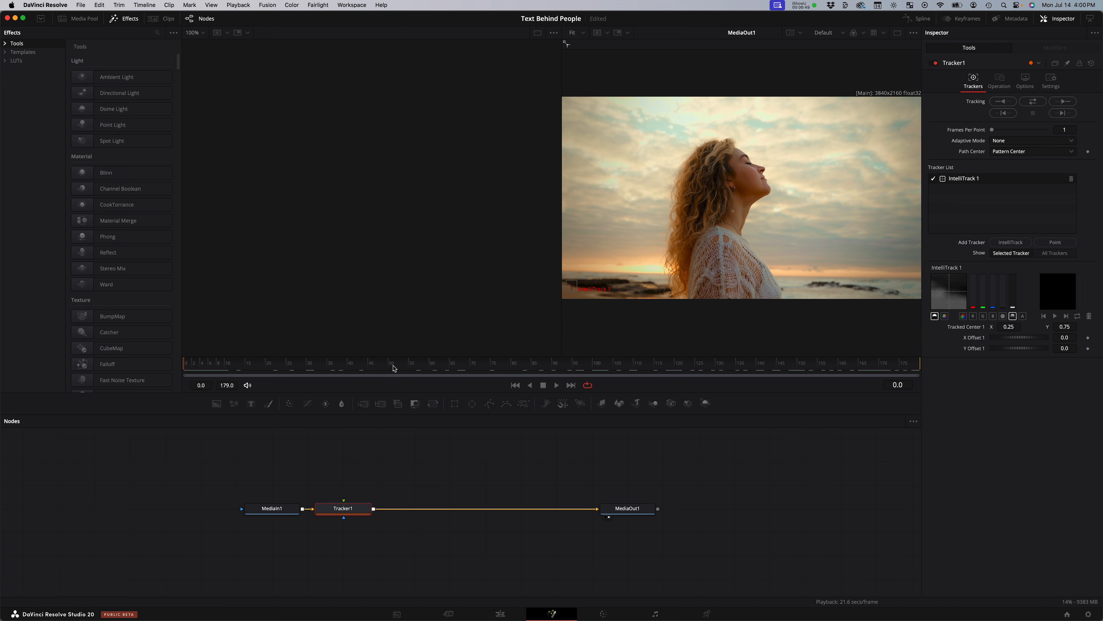
{"action": "left_click", "coordinate": [1064, 103]}
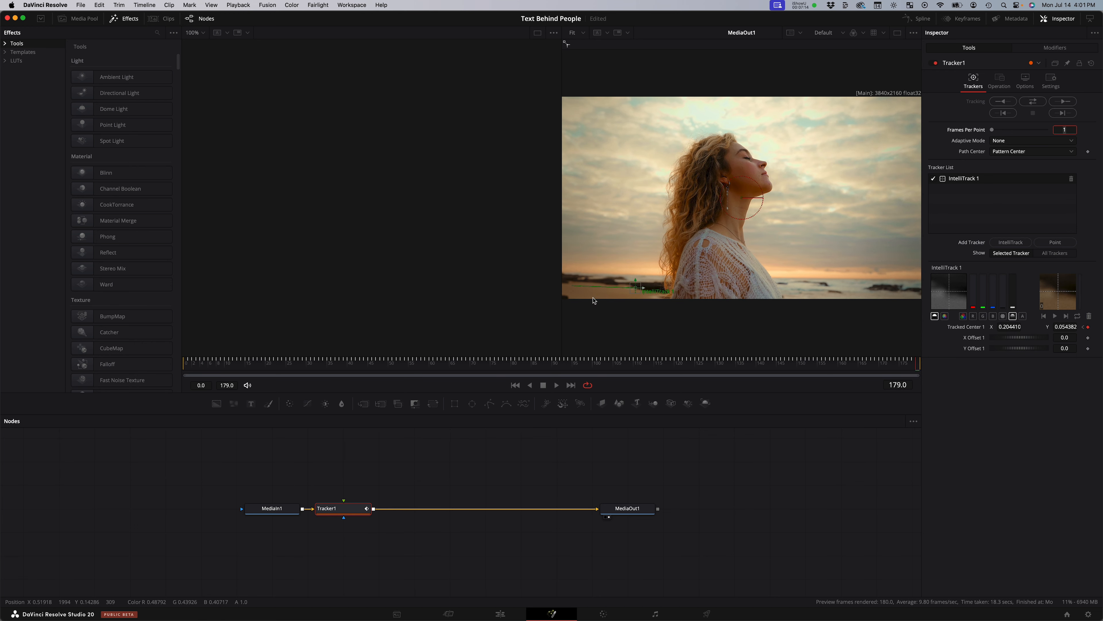
Step: Add a Text+ node reading "TEXT BEHIND" and connect it to the foreground input of Tracker1
{"action": "left_click_drag", "start_coordinate": [916, 366], "coordinate": [169, 368]}
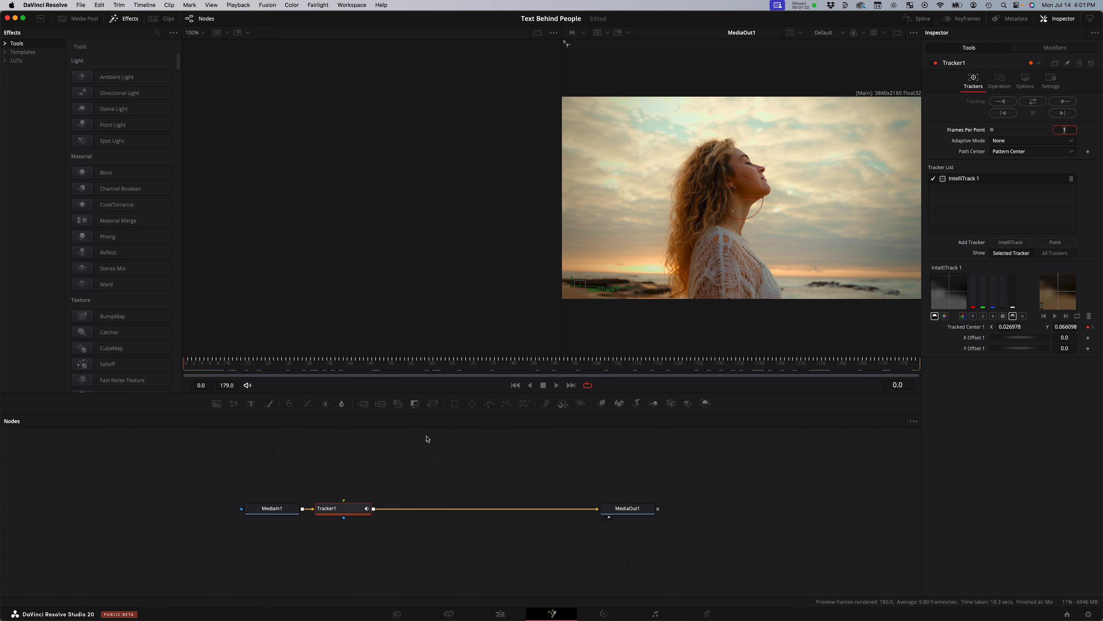
{"action": "left_click_drag", "start_coordinate": [348, 452], "coordinate": [335, 459]}
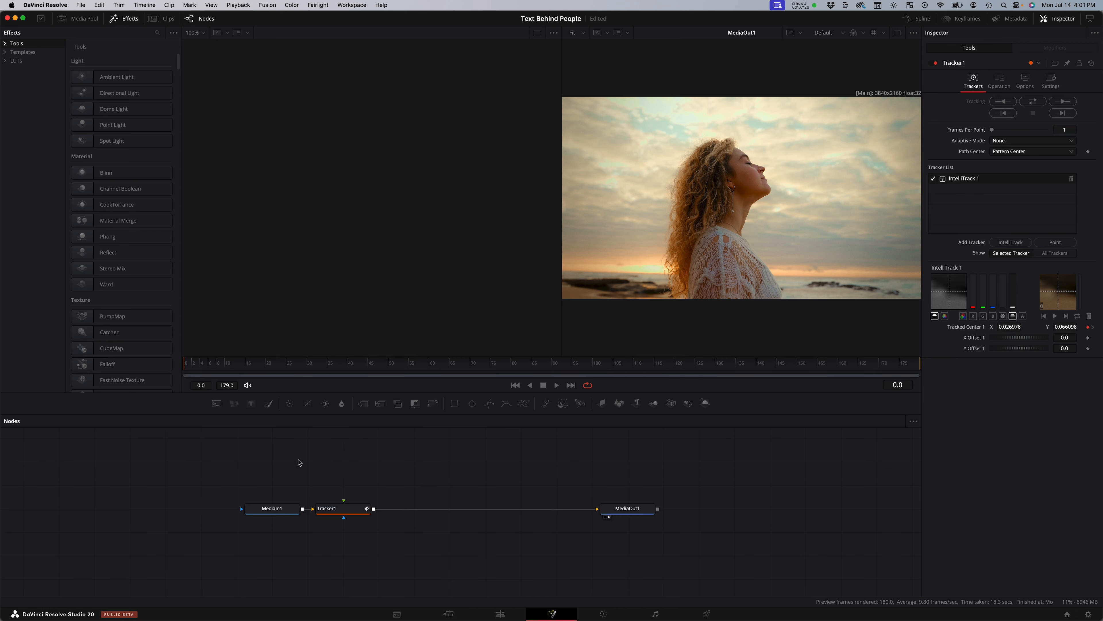
{"action": "left_click", "coordinate": [250, 403]}
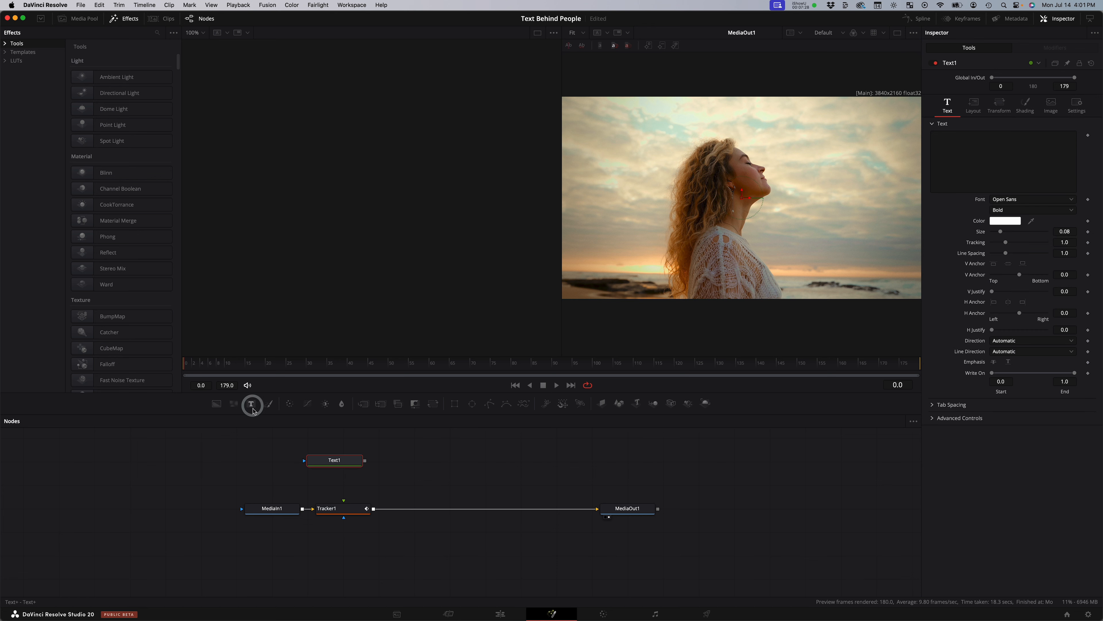
{"action": "left_click_drag", "start_coordinate": [343, 461], "coordinate": [346, 506]}
{"action": "left_click_drag", "start_coordinate": [349, 467], "coordinate": [356, 468]}
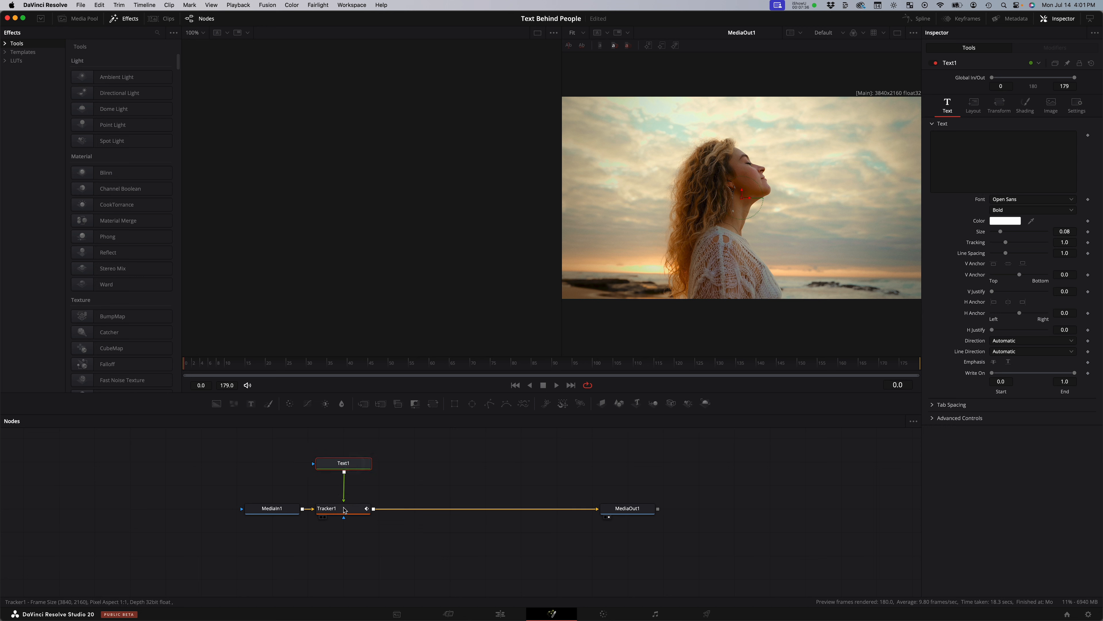
{"action": "left_click", "coordinate": [350, 464]}
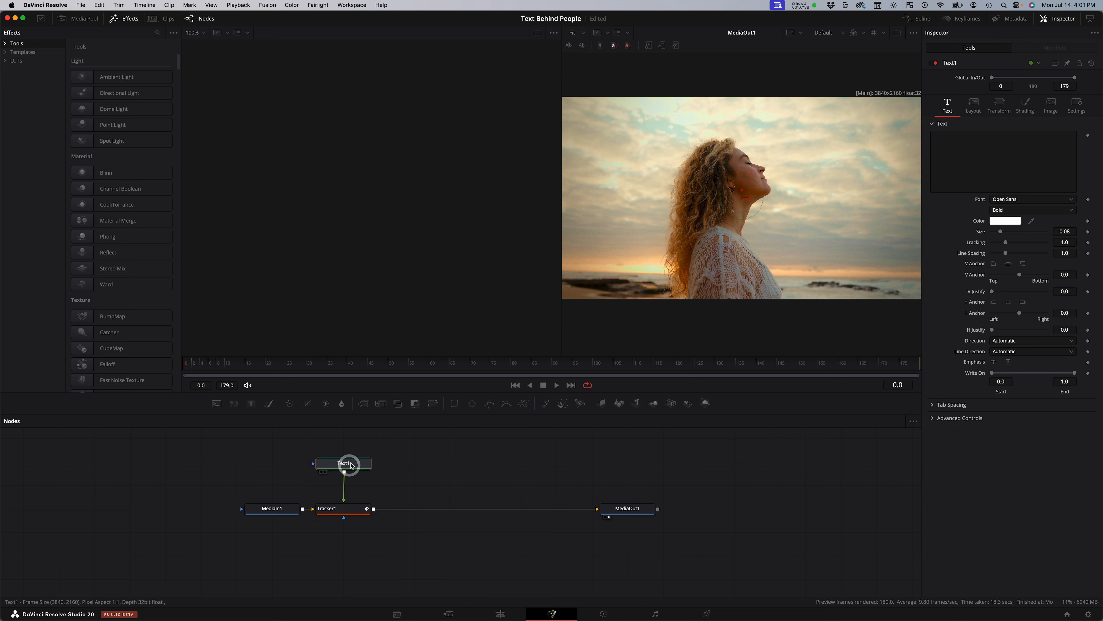
{"action": "left_click", "coordinate": [987, 147]}
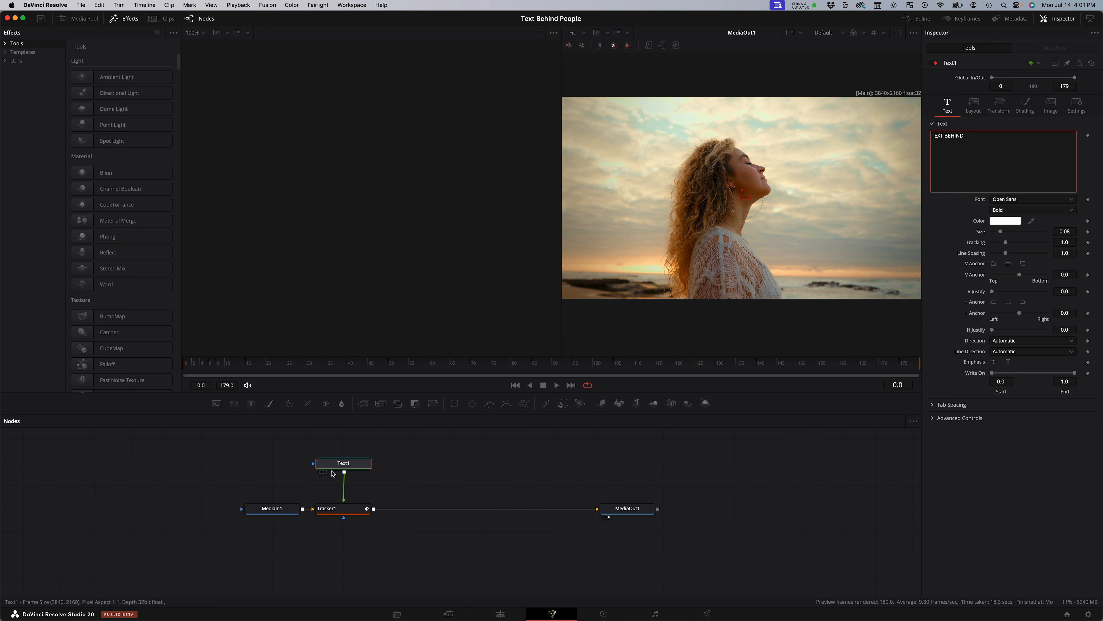
Step: Set the operation of Tracker1 to Match Move
{"action": "left_click", "coordinate": [344, 511]}
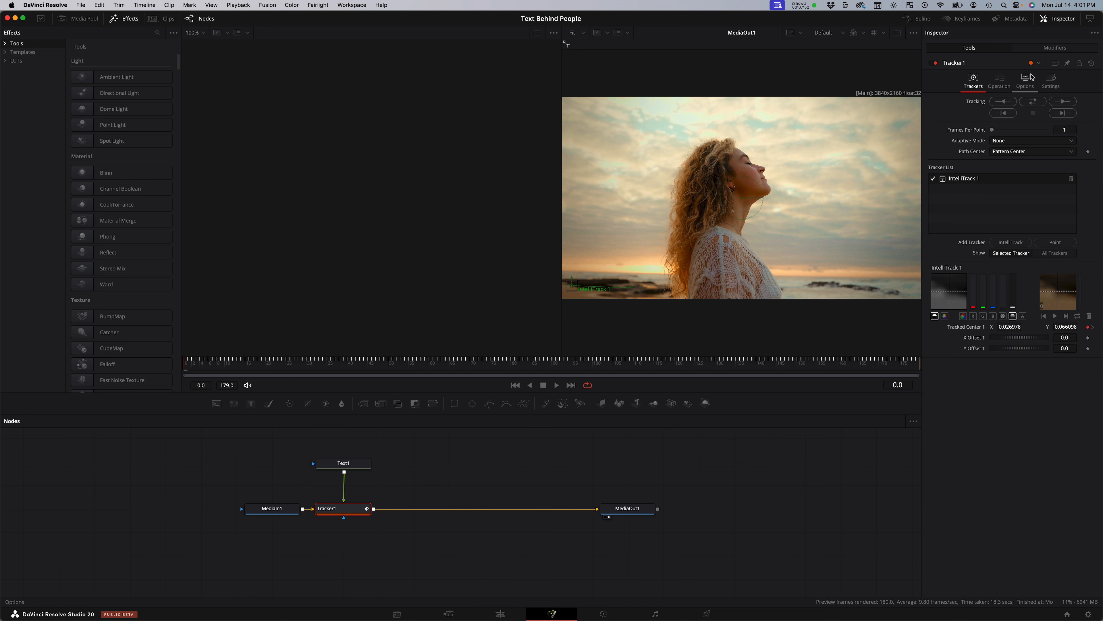
{"action": "left_click", "coordinate": [1002, 85]}
{"action": "left_click", "coordinate": [1004, 100]}
{"action": "left_click", "coordinate": [1007, 122]}
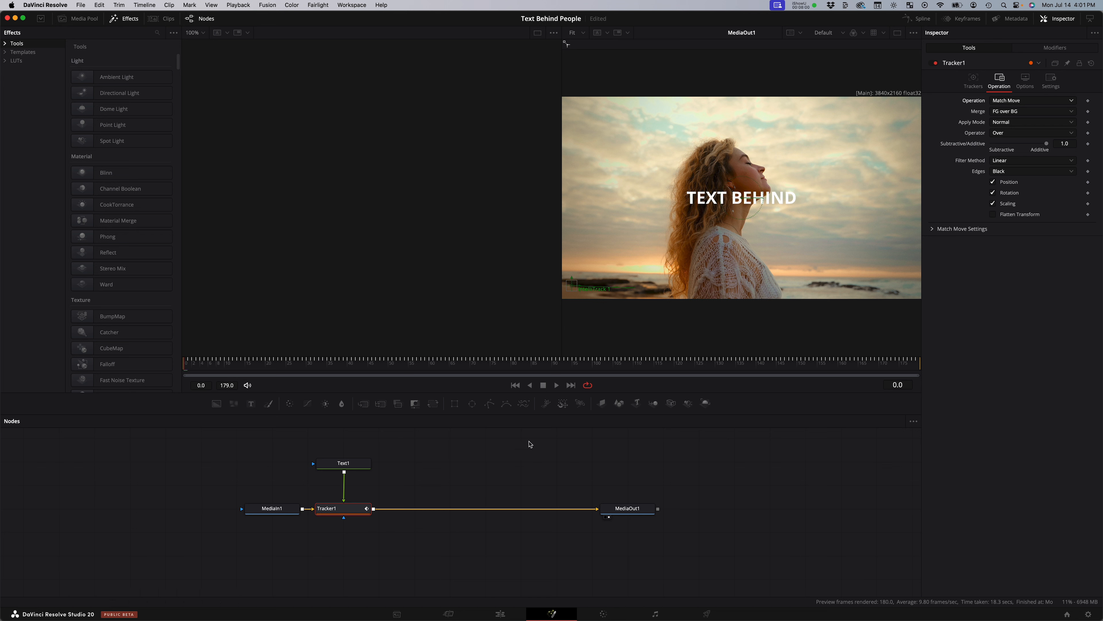
Step: Set the Text1 title's font to CMG Sans Black Italic and enlarge it to a size of about 0.19
{"action": "left_click", "coordinate": [356, 468]}
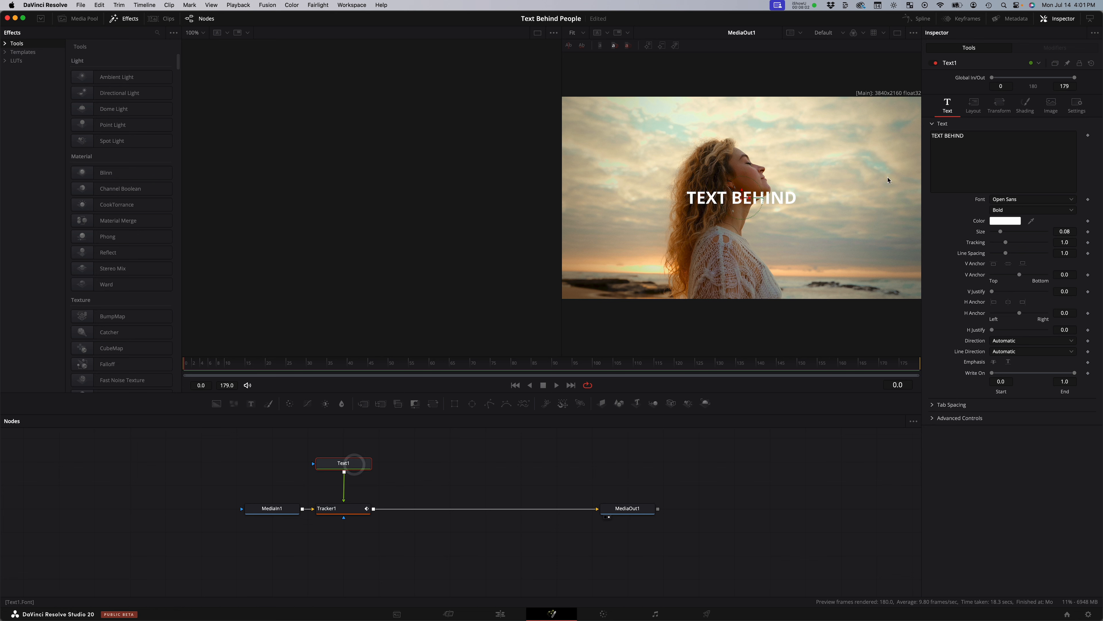
{"action": "left_click", "coordinate": [1016, 199]}
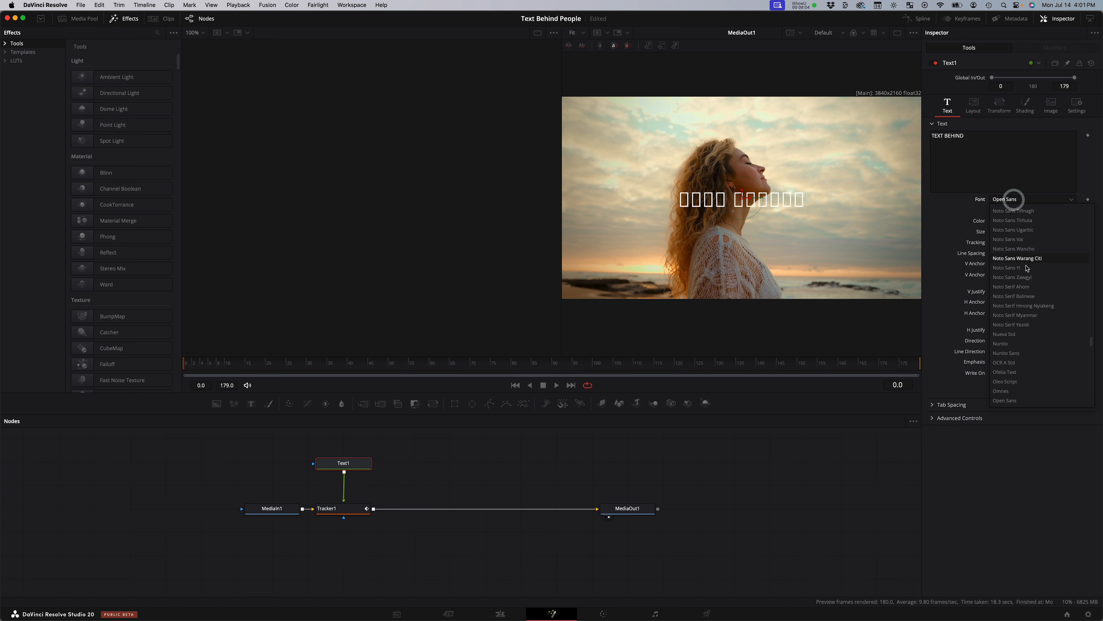
{"action": "scroll", "coordinate": [1024, 268], "scroll_direction": "up", "scroll_amount": 15}
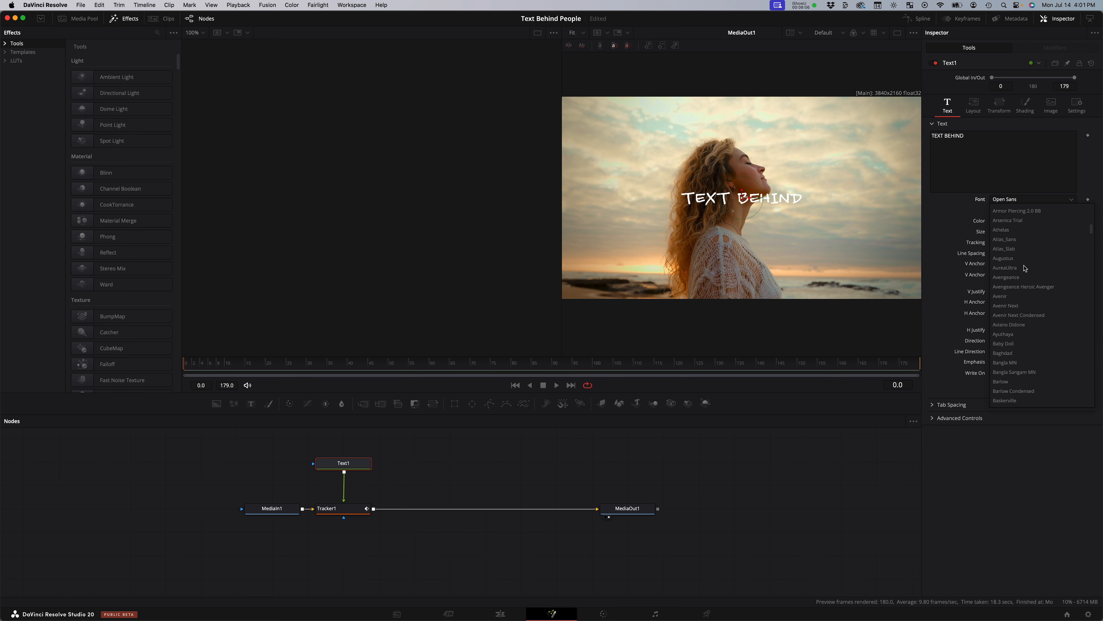
{"action": "left_click", "coordinate": [1029, 351]}
{"action": "left_click_drag", "start_coordinate": [1001, 231], "coordinate": [1015, 235]}
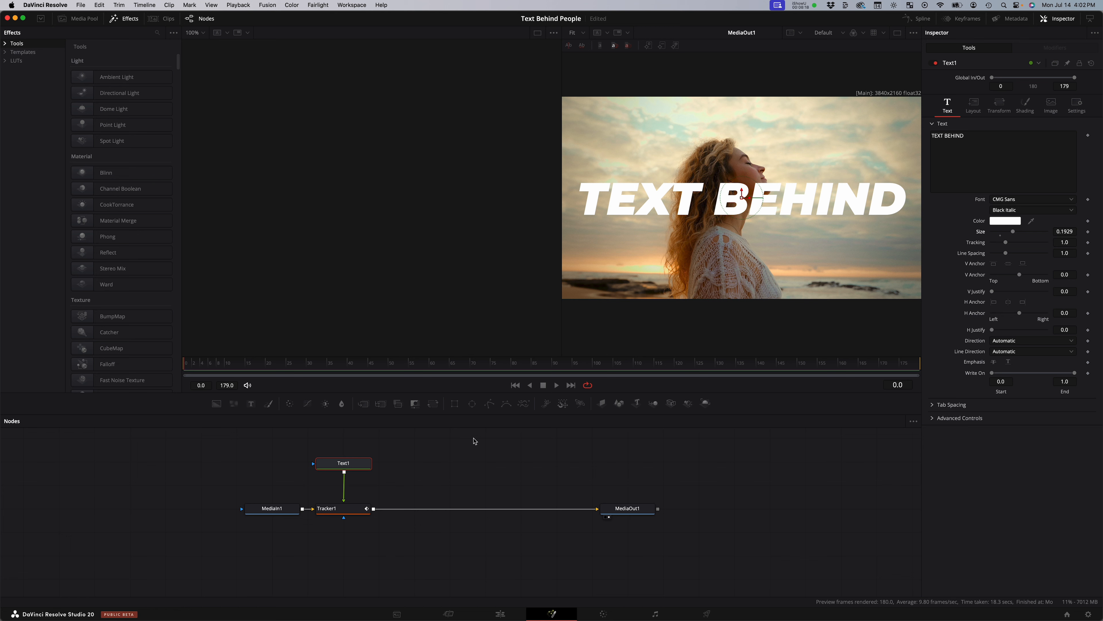
Step: Play back the tracked title and shift it horizontally at frame 87 to centre it in the image
{"action": "left_click", "coordinate": [558, 385]}
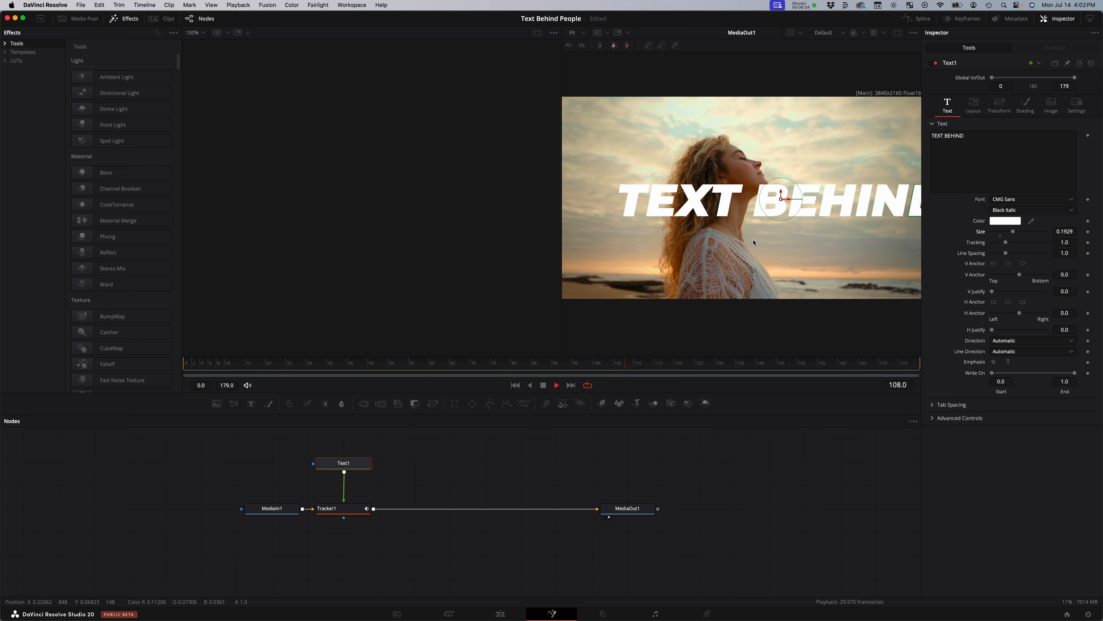
{"action": "left_click", "coordinate": [544, 386]}
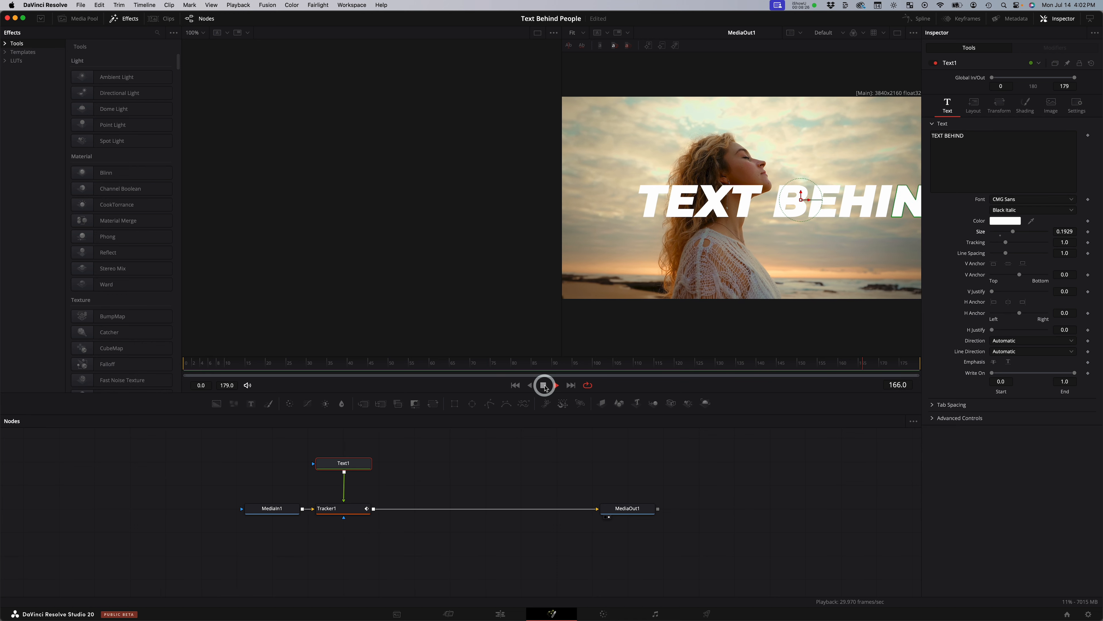
{"action": "left_click_drag", "start_coordinate": [795, 364], "coordinate": [543, 367]}
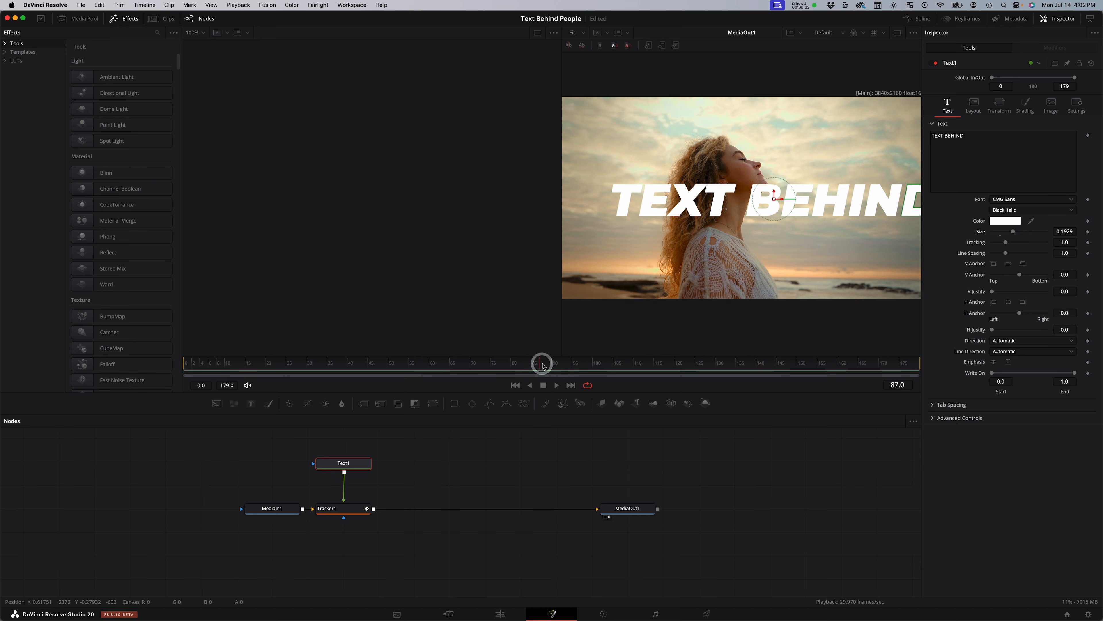
{"action": "left_click_drag", "start_coordinate": [773, 200], "coordinate": [749, 201]}
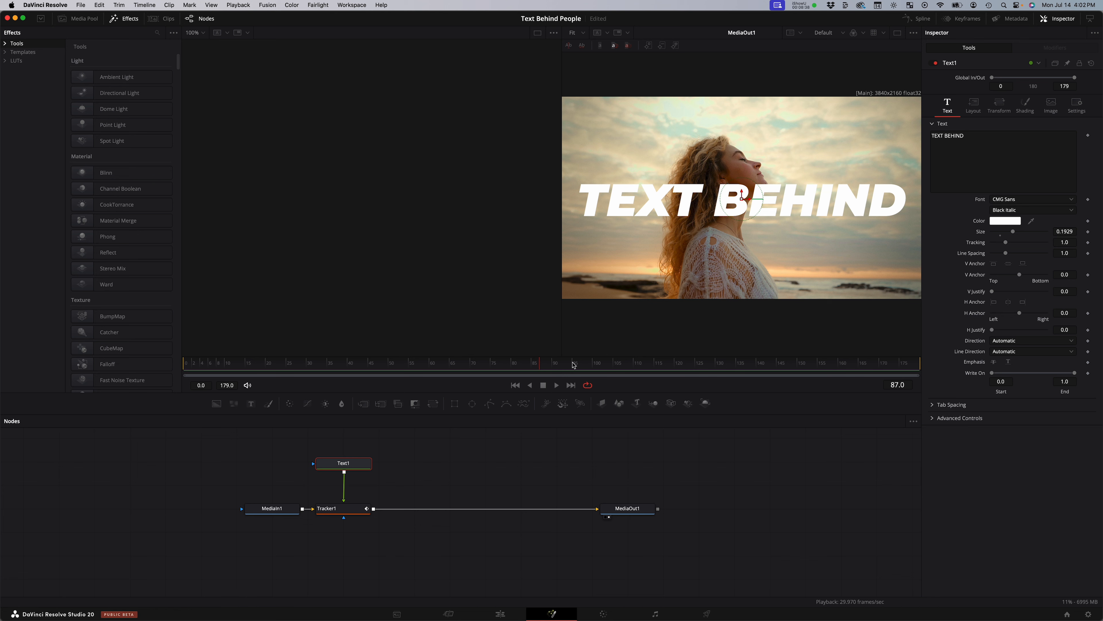
{"action": "left_click_drag", "start_coordinate": [428, 366], "coordinate": [610, 366]}
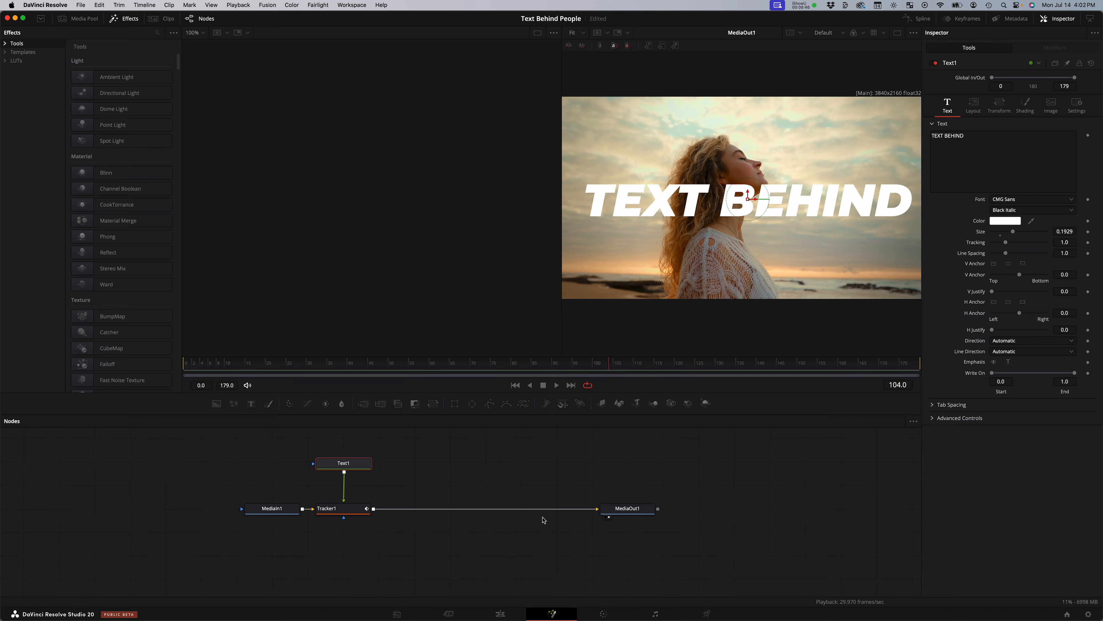
Step: Re-enable the Video 2 track on the Edit page and open its Graded Clip at 00:00:10:01 in the Color page
{"action": "left_click", "coordinate": [500, 614]}
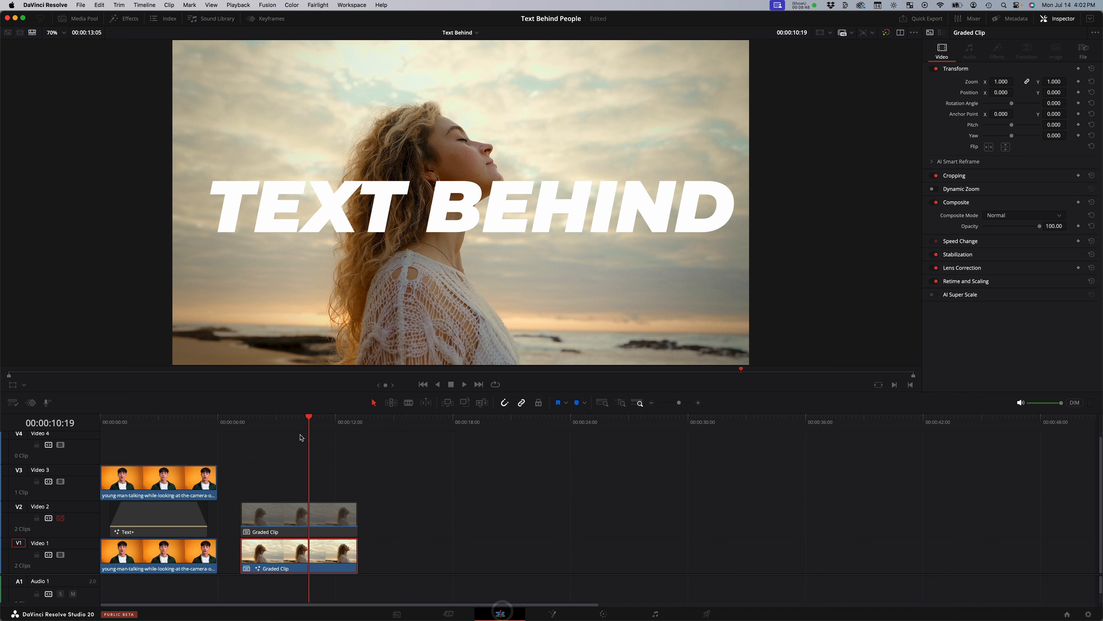
{"action": "mouse_move", "coordinate": [299, 425]}
{"action": "left_mouse_down"}
{"action": "mouse_move", "coordinate": [258, 423]}
{"action": "mouse_move", "coordinate": [340, 424]}
{"action": "mouse_move", "coordinate": [296, 424]}
{"action": "left_mouse_up"}
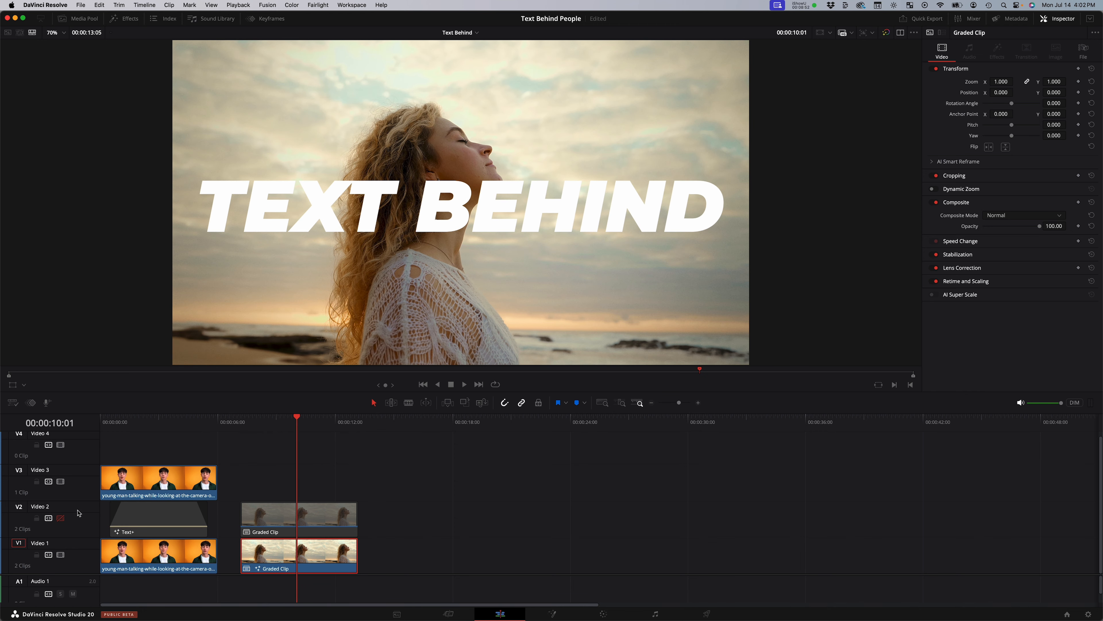
{"action": "left_click", "coordinate": [60, 518]}
{"action": "left_click", "coordinate": [294, 520]}
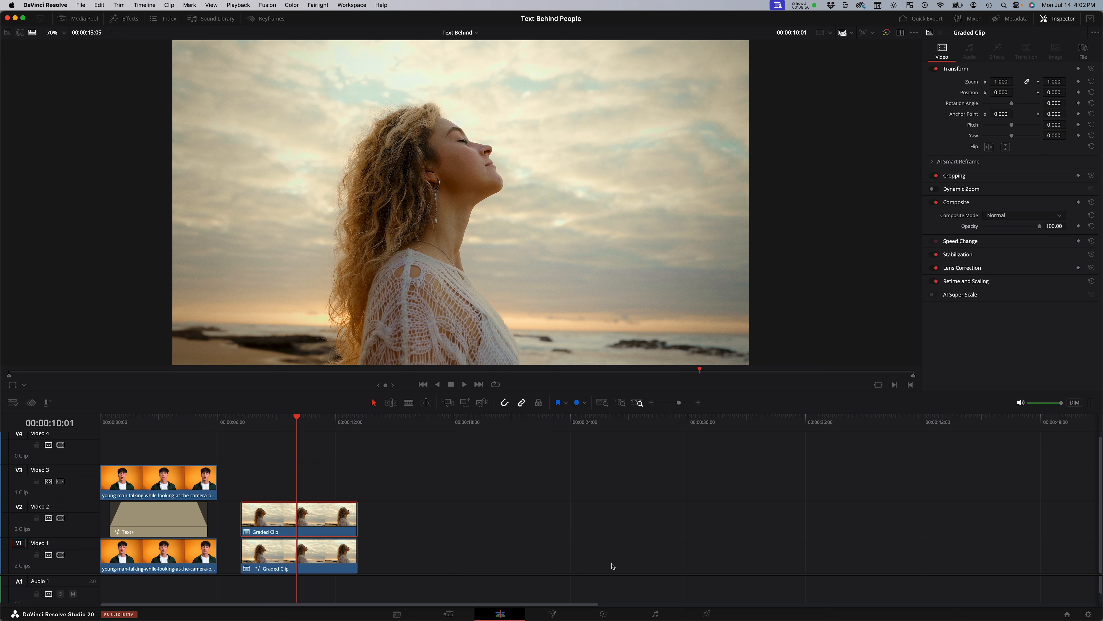
{"action": "left_click", "coordinate": [605, 614]}
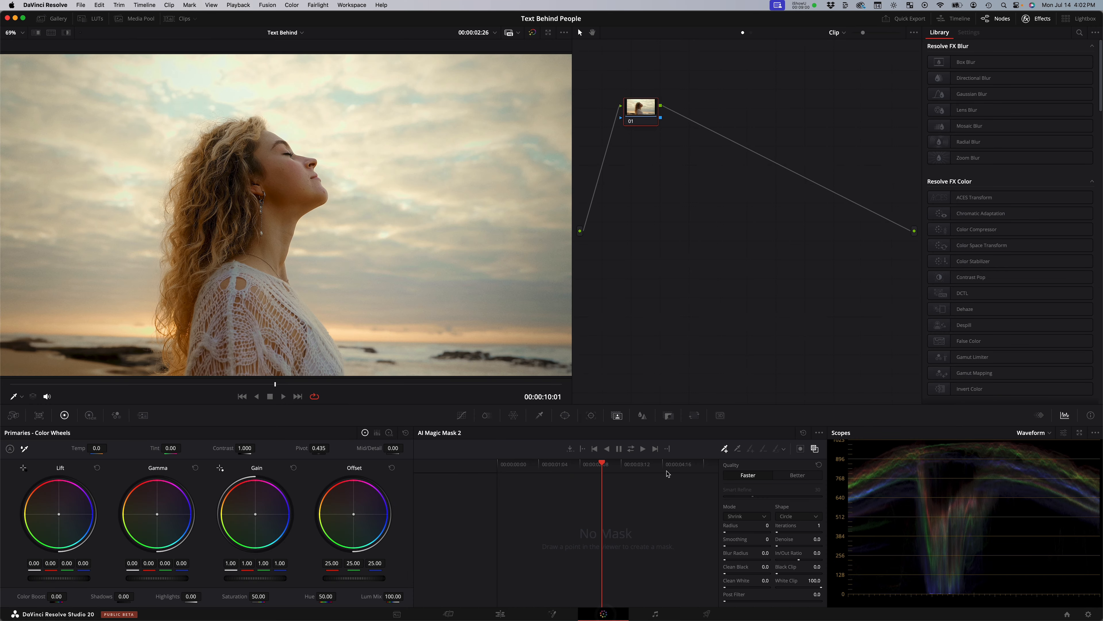
Step: Create a Magic Mask of the woman with points on her face, hair and sweater
{"action": "left_click", "coordinate": [724, 449]}
{"action": "left_click", "coordinate": [273, 170]}
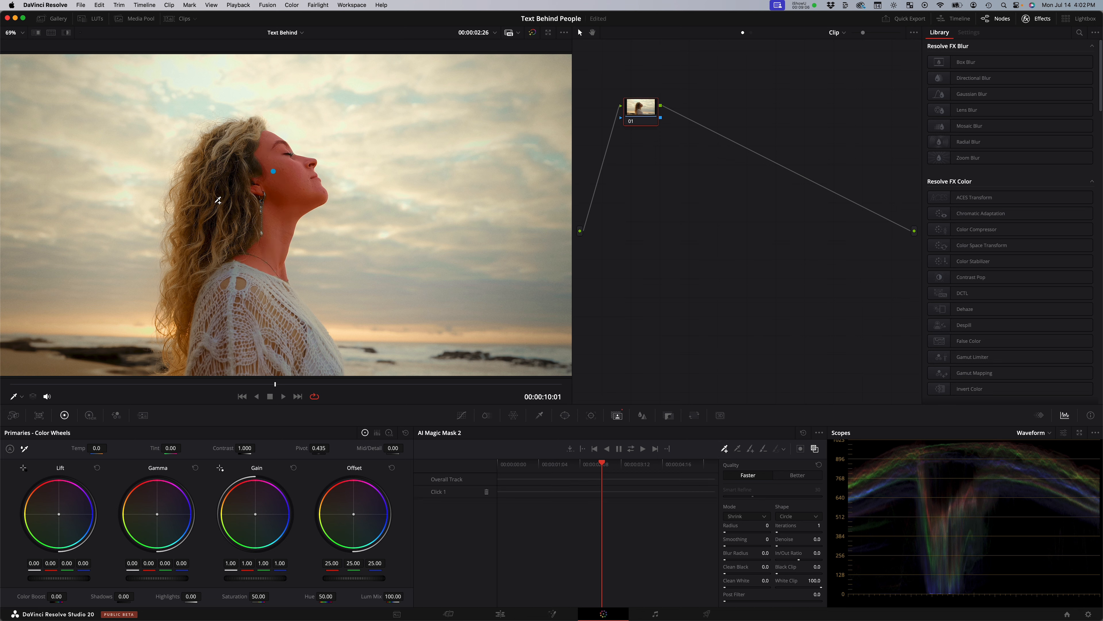
{"action": "left_click", "coordinate": [216, 203]}
{"action": "left_click", "coordinate": [246, 351]}
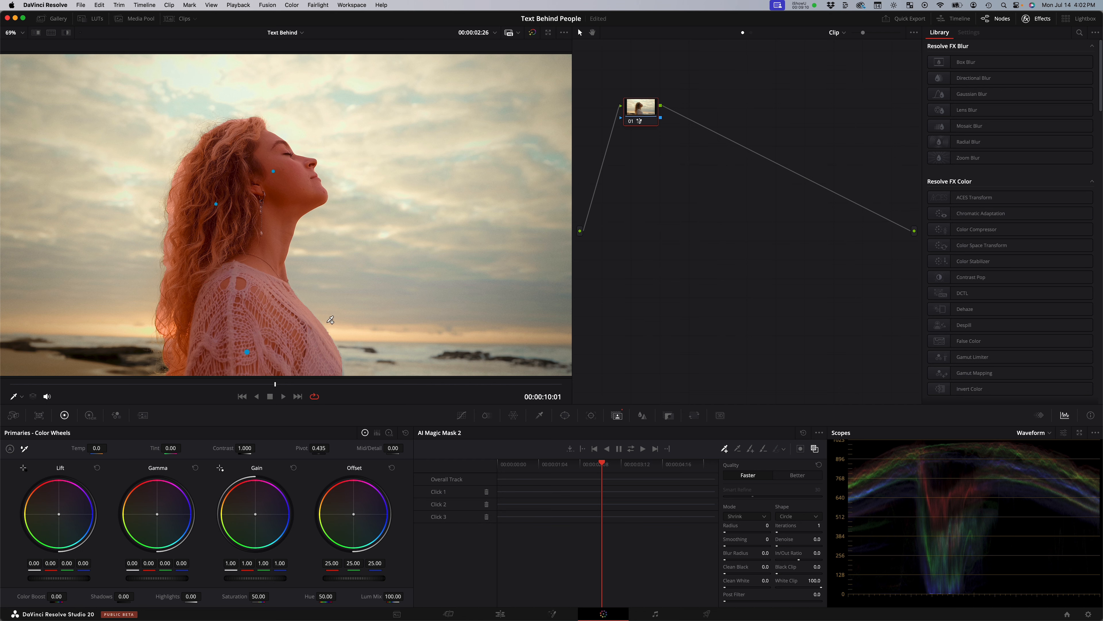
Step: Set the Magic Mask quality to Better and track the mask forward and in reverse through the clip
{"action": "scroll", "coordinate": [159, 268], "scroll_direction": "up", "scroll_amount": 5}
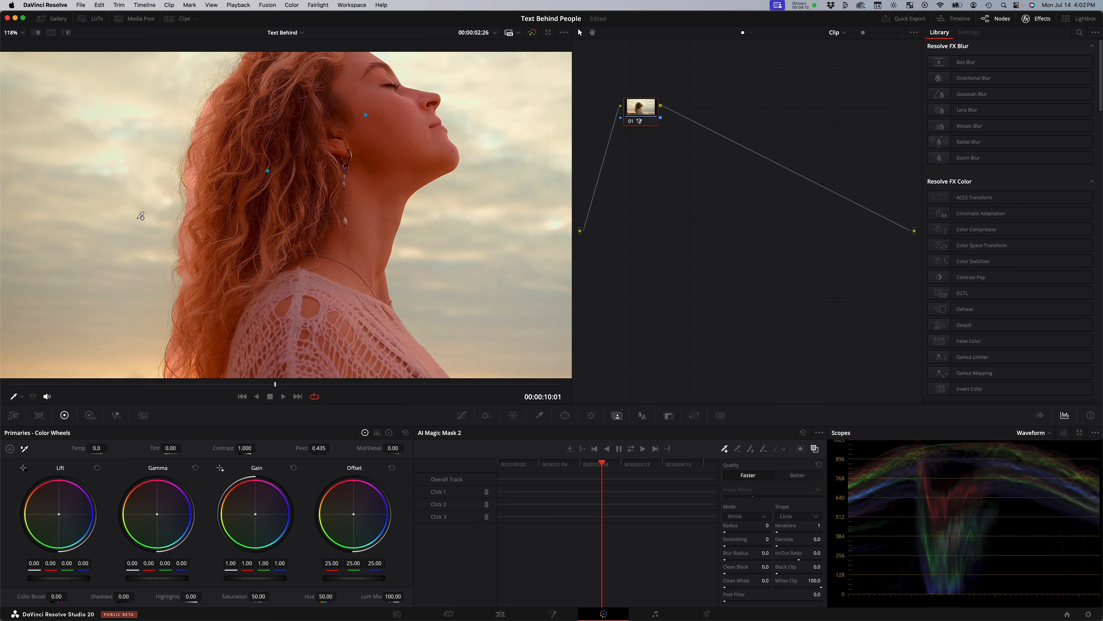
{"action": "scroll", "coordinate": [148, 240], "scroll_direction": "up", "scroll_amount": 2}
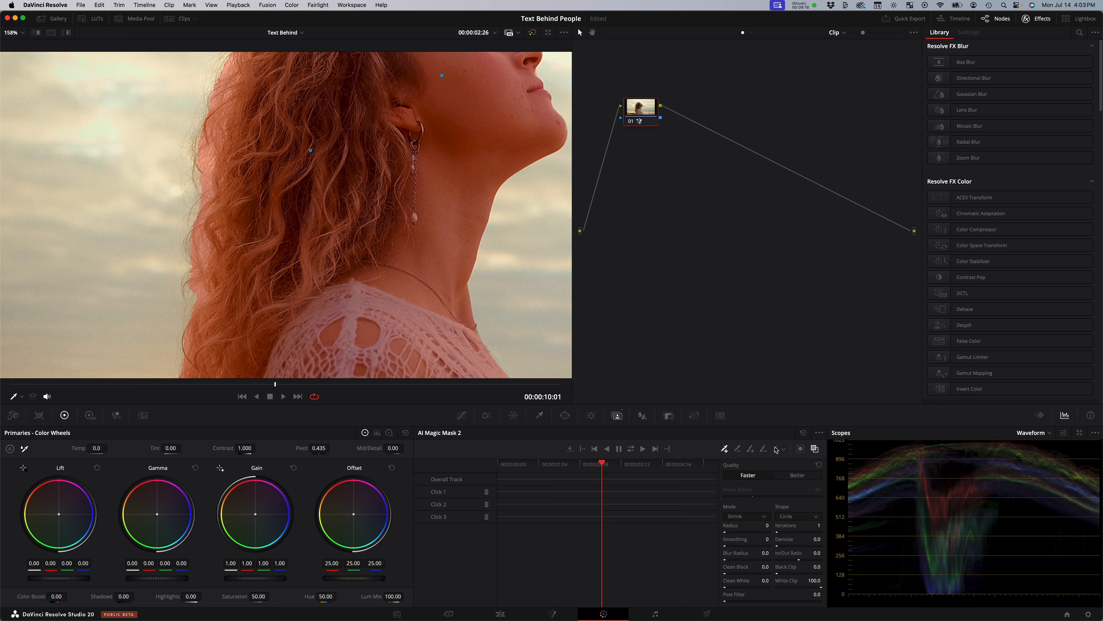
{"action": "left_click", "coordinate": [787, 476]}
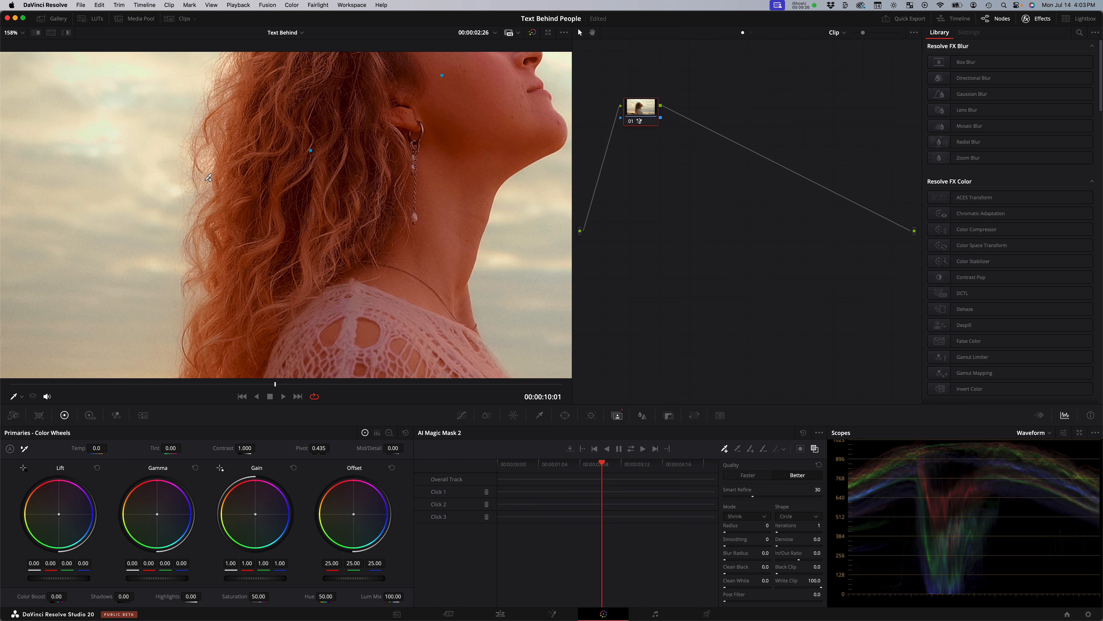
{"action": "scroll", "coordinate": [342, 209], "scroll_direction": "down", "scroll_amount": 2}
{"action": "scroll", "coordinate": [342, 235], "scroll_direction": "down", "scroll_amount": 2}
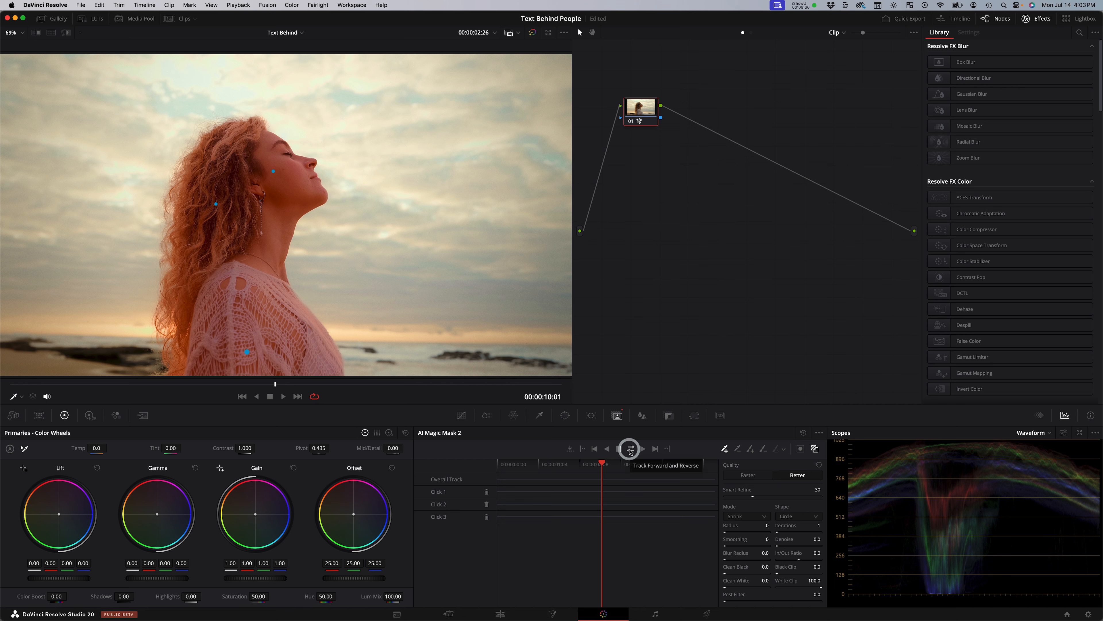
{"action": "left_click", "coordinate": [630, 450]}
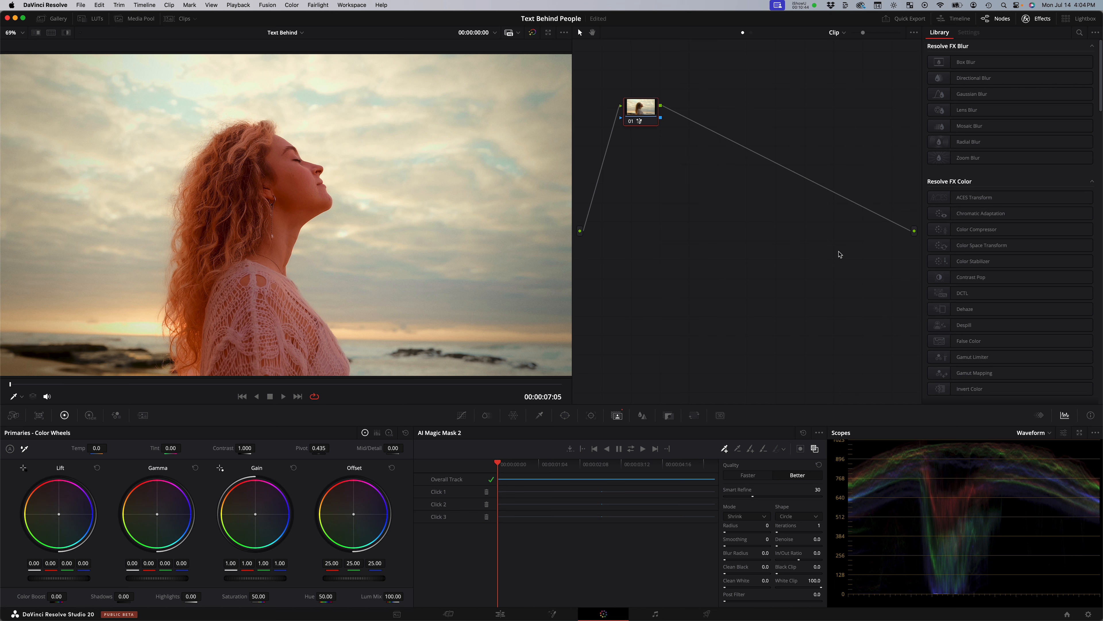
Step: Add an alpha output to the node graph and connect node 01's alpha output to it
{"action": "right_click", "coordinate": [910, 251]}
{"action": "left_click", "coordinate": [931, 292]}
{"action": "left_click_drag", "start_coordinate": [660, 117], "coordinate": [919, 256]}
Step: Return to the Edit page and play the Graded Clip repeatedly from its start to check the title behind the woman
{"action": "left_click", "coordinate": [500, 613]}
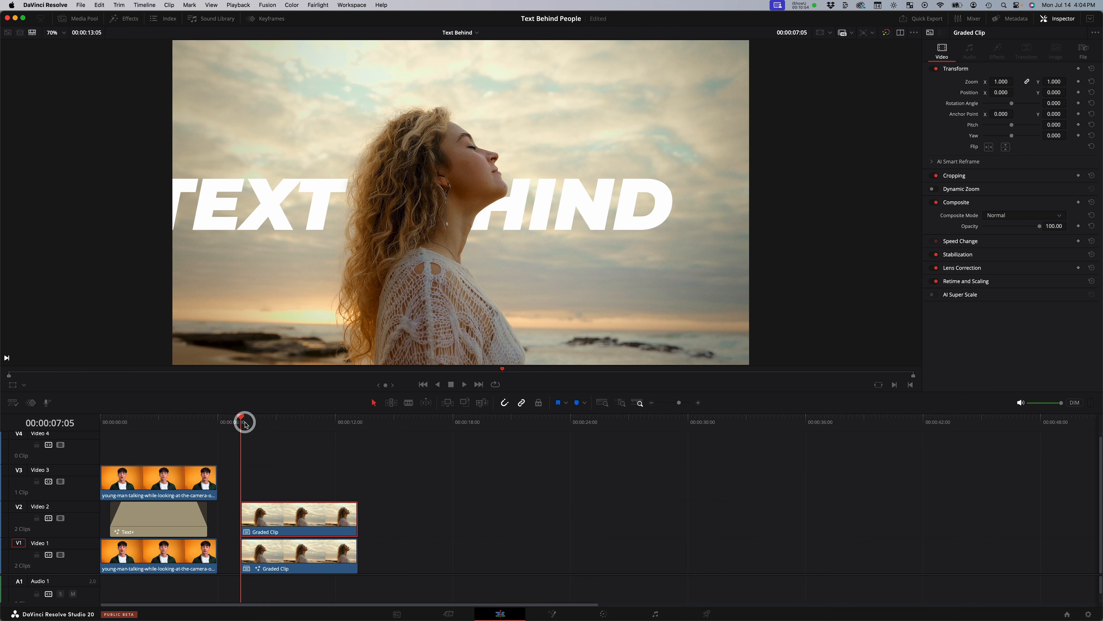
{"action": "key", "text": "space"}
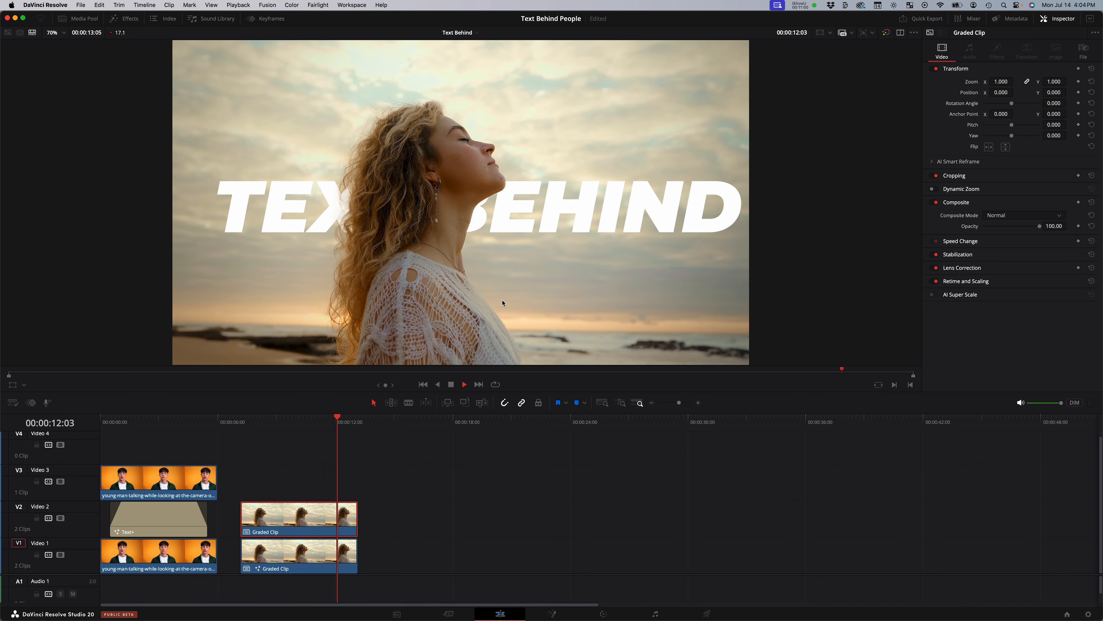
{"action": "left_click", "coordinate": [264, 424]}
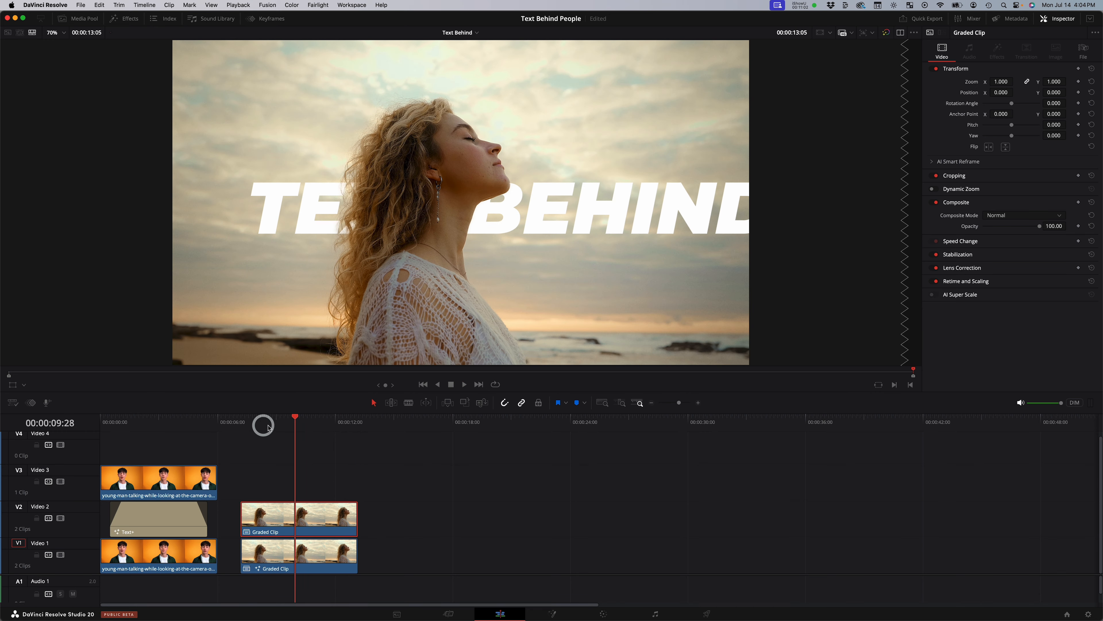
{"action": "left_click", "coordinate": [239, 424]}
{"action": "key", "text": "space"}
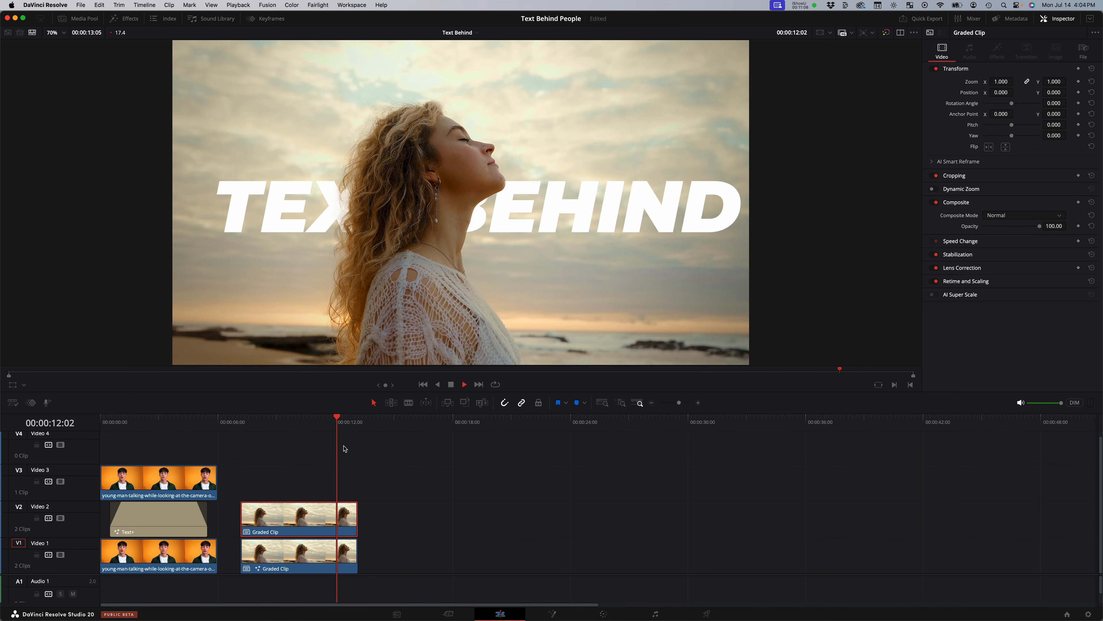
{"action": "left_click_drag", "start_coordinate": [266, 421], "coordinate": [241, 425]}
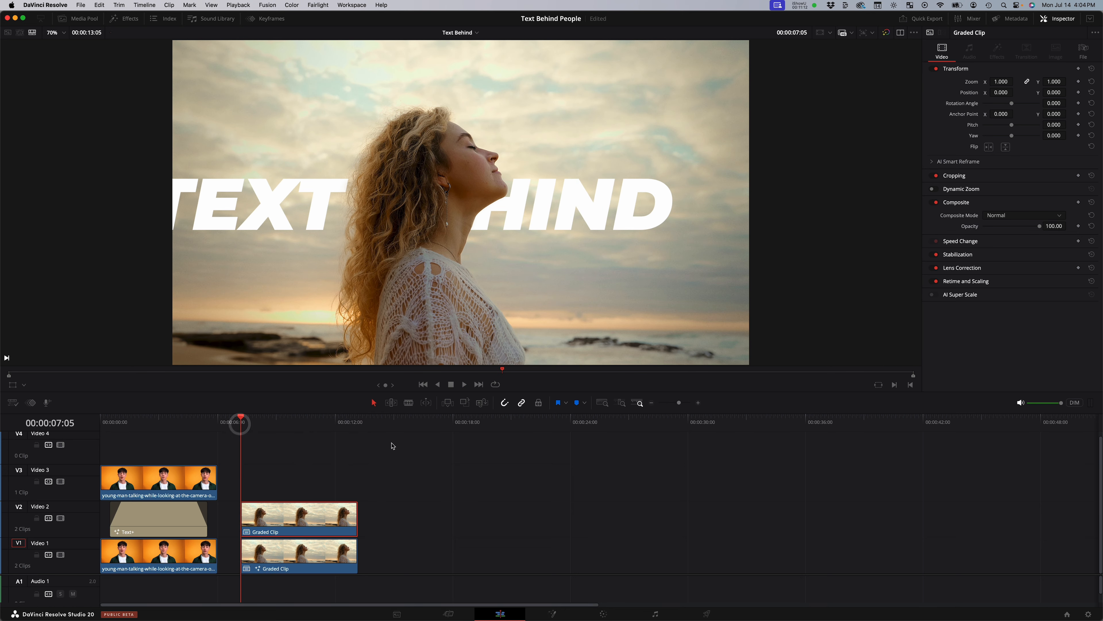
{"action": "key", "text": "space"}
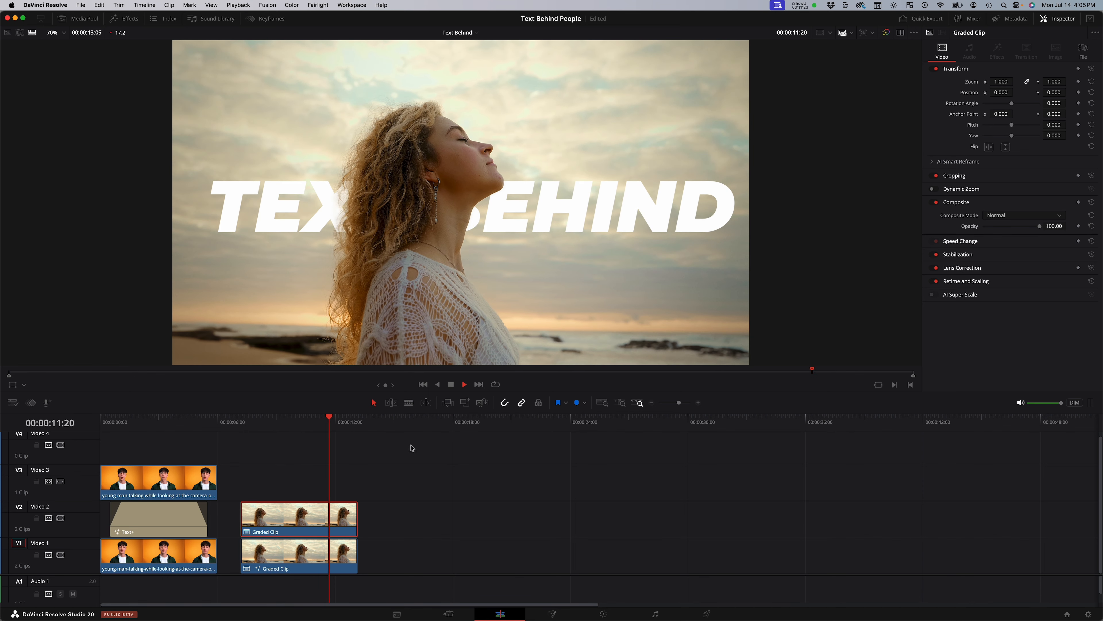
{"action": "left_click", "coordinate": [243, 429]}
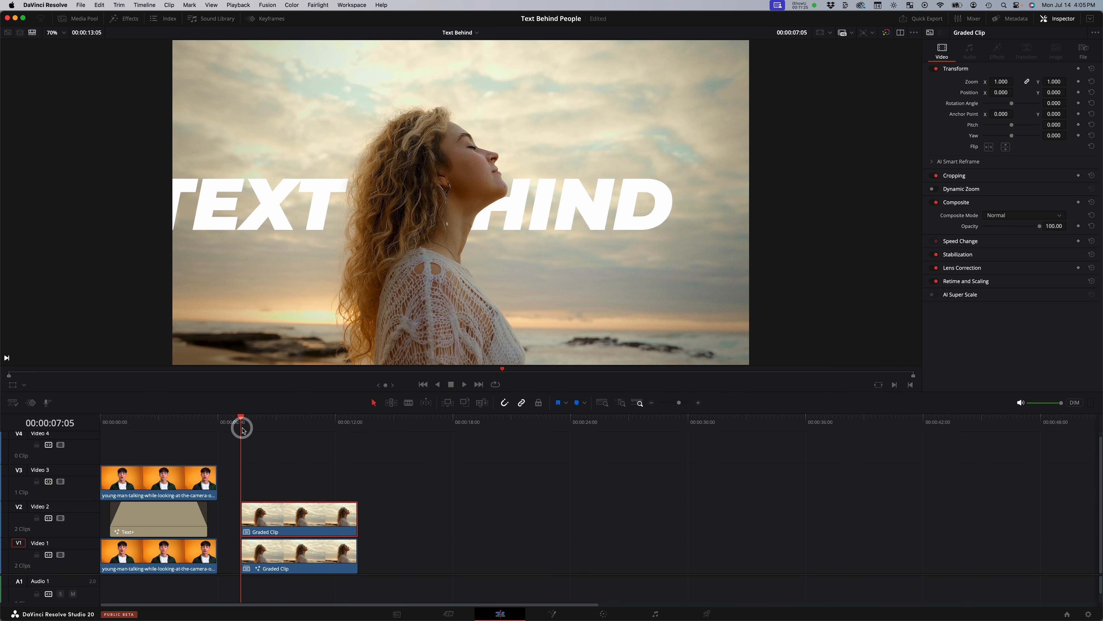
{"action": "key", "text": "space"}
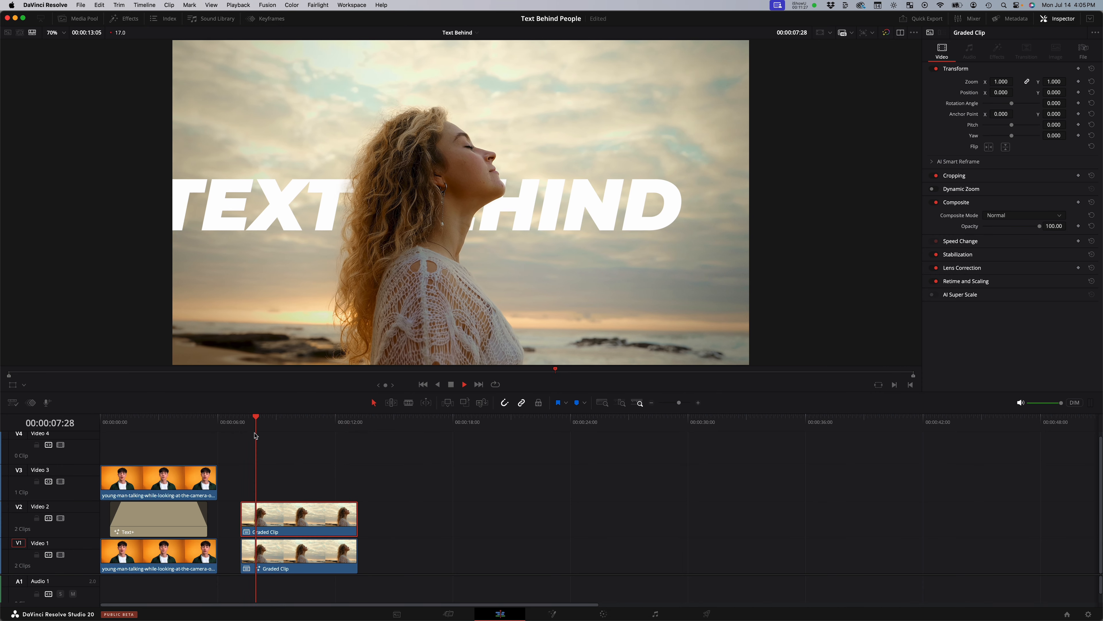